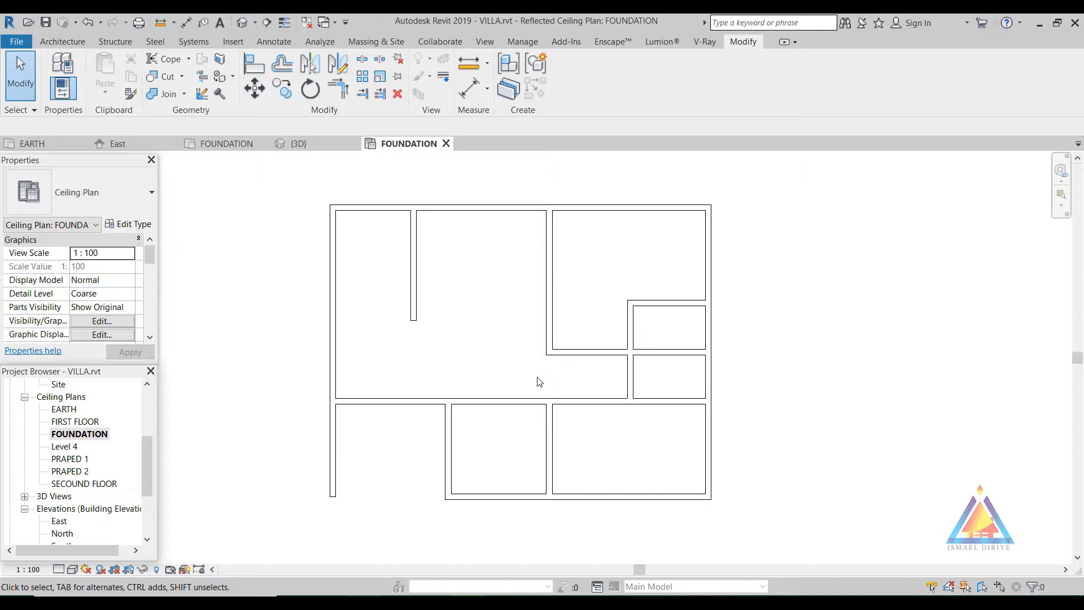
Step: Start an architectural floor boundary sketch on the FOUNDATION ceiling plan and save the project
left_click(67, 42)
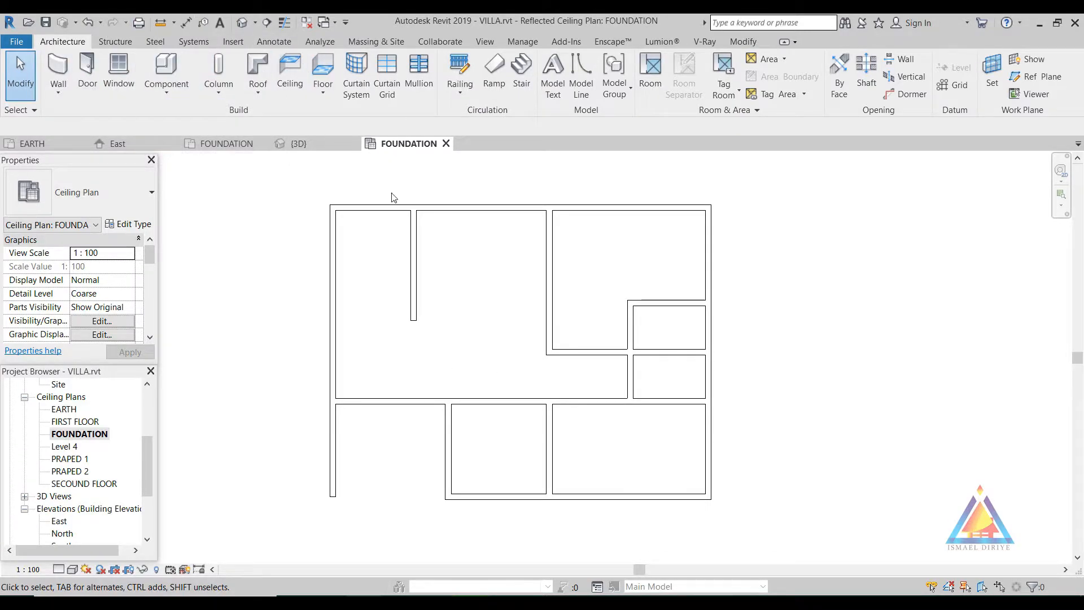
left_click(323, 69)
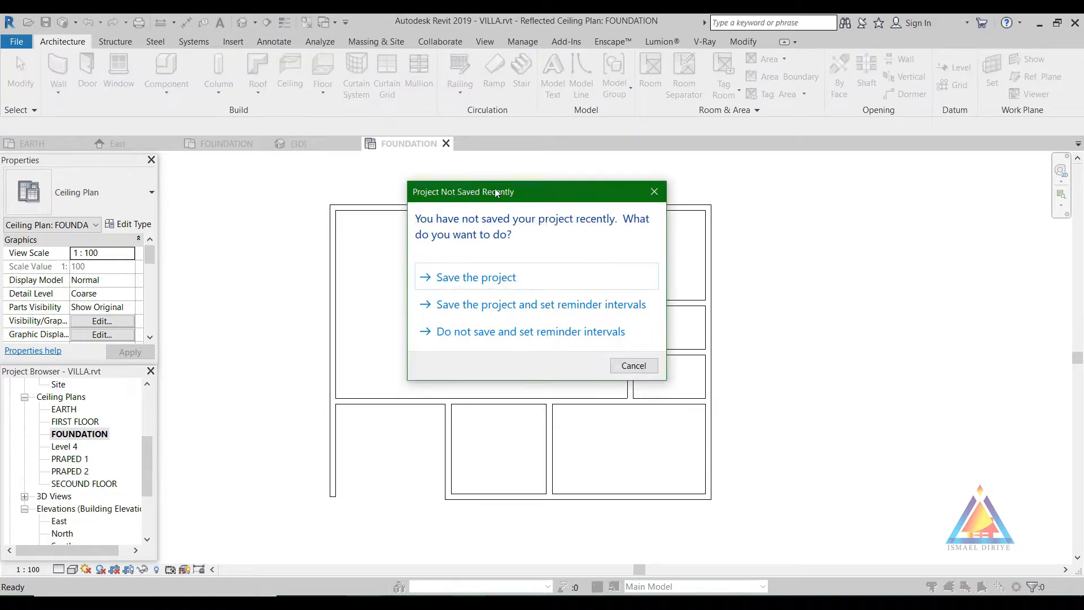
left_click(540, 288)
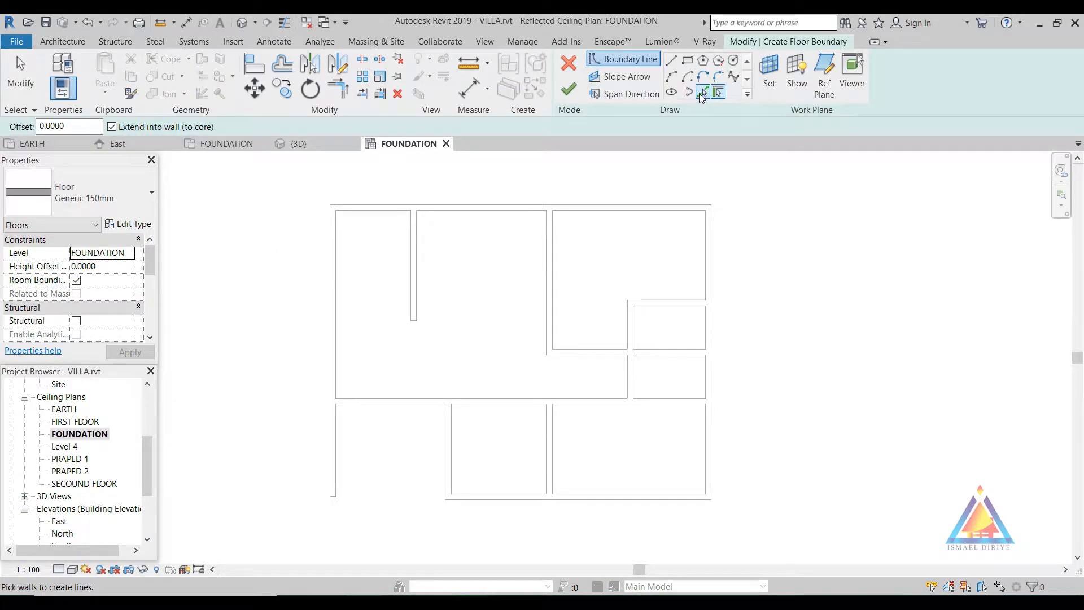
Step: Pick the outer faces of the left and upper exterior walls as floor boundary lines with a 0.1 offset
left_click(702, 94)
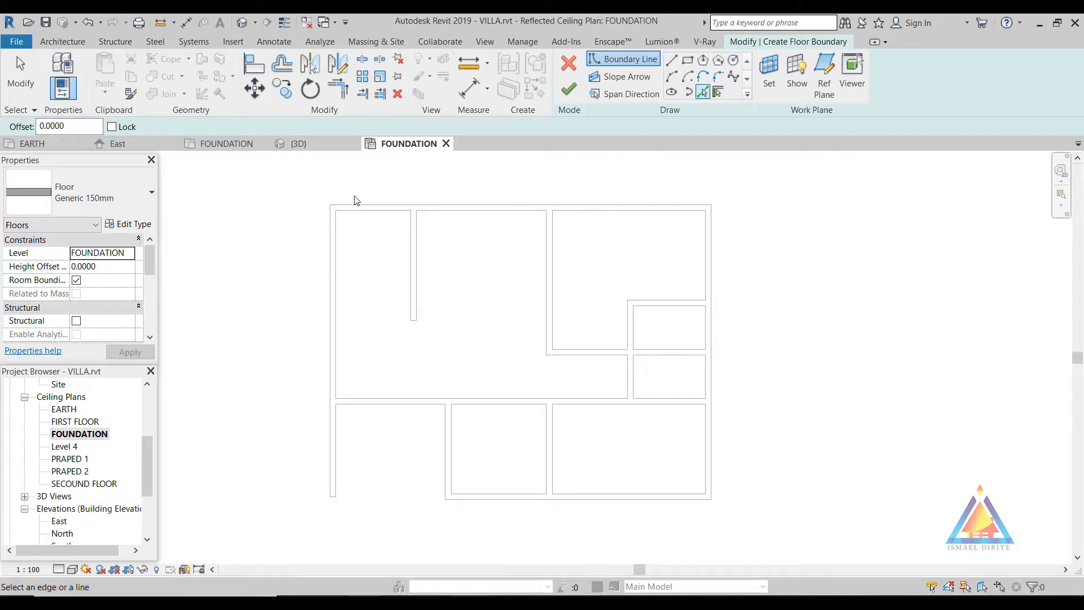
double_click(65, 125)
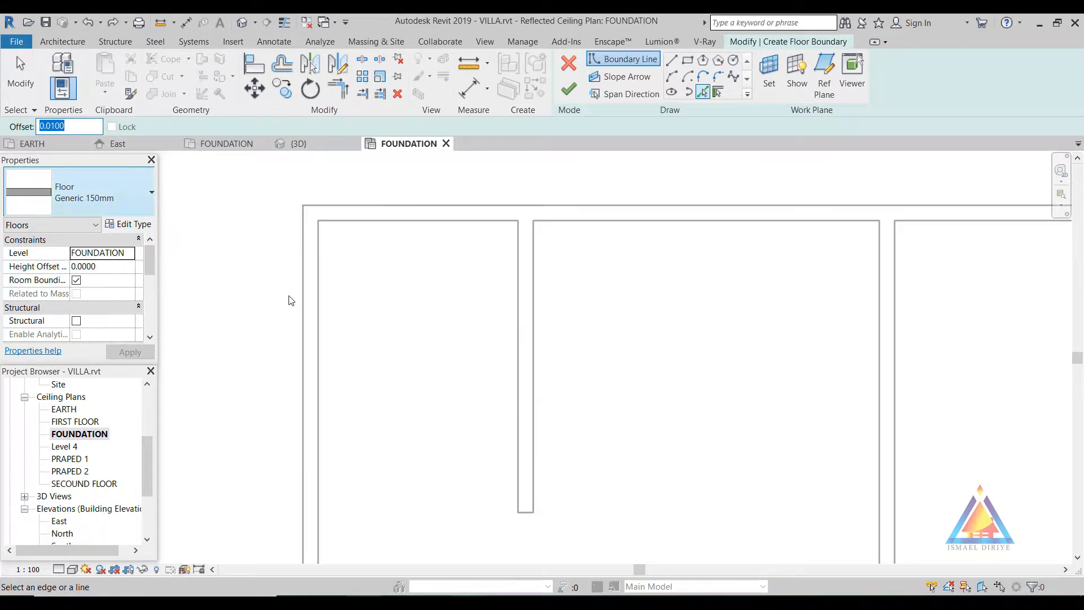
type("0.1")
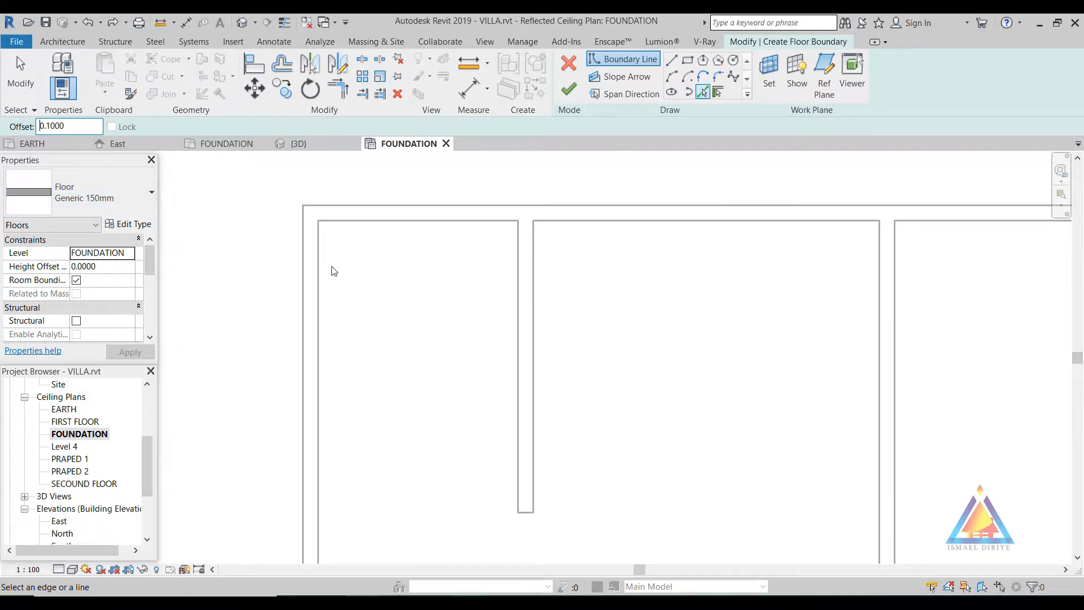
left_click(299, 277)
left_click(373, 204)
scroll(418, 282, "down", 2)
middle_click_drag(417, 282, 400, 266)
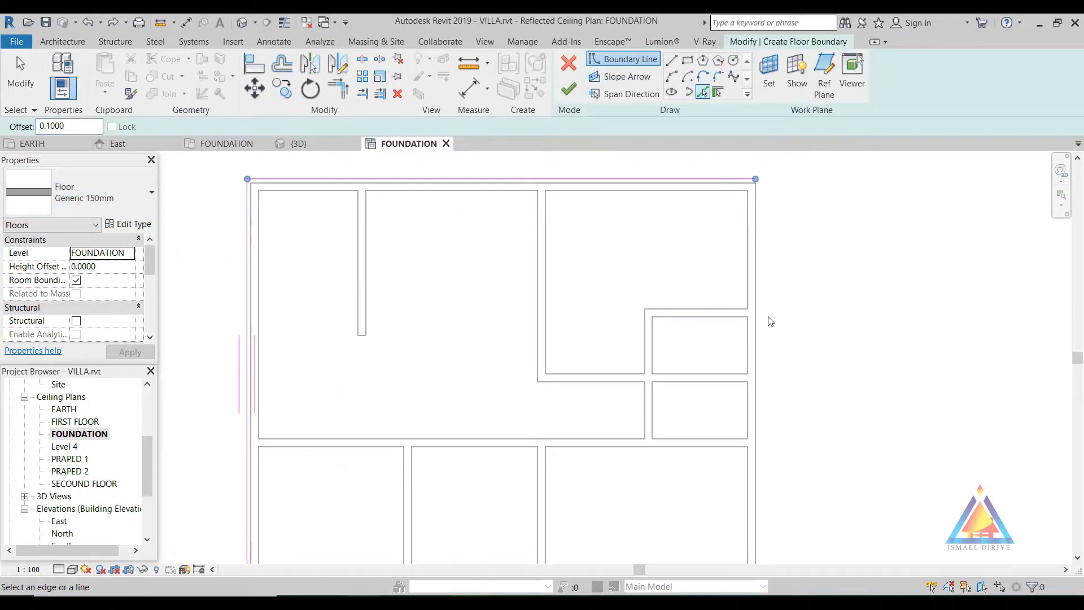
Step: Pick boundary lines at the 0.1 offset along the right and lower exterior walls, the entrance recess walls and the projecting wall's end
left_click(765, 341)
middle_click_drag(761, 436, 780, 262)
left_click(611, 402)
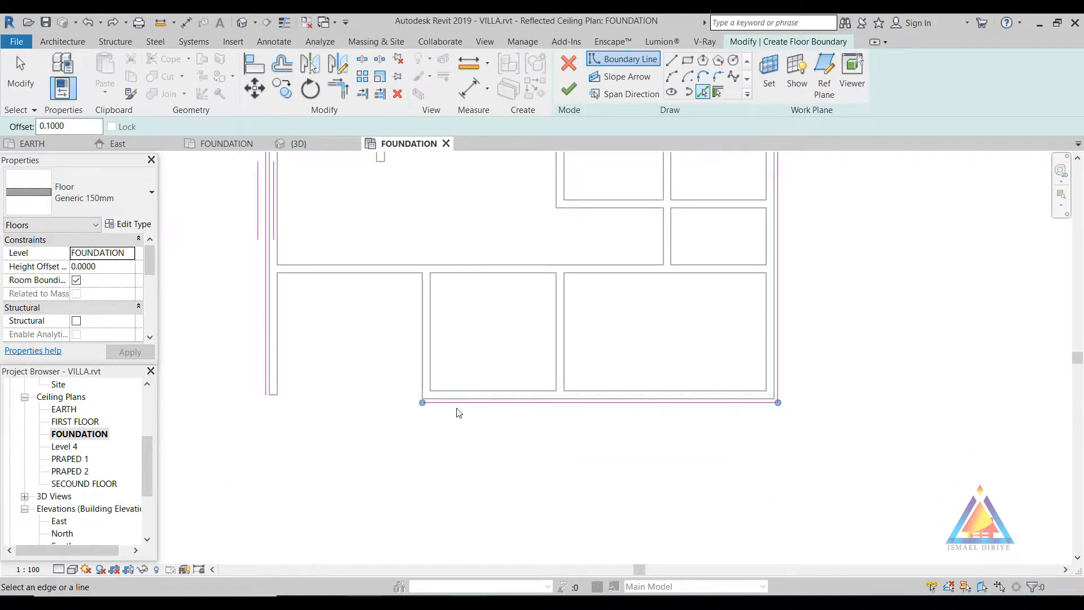
left_click(419, 360)
left_click(342, 278)
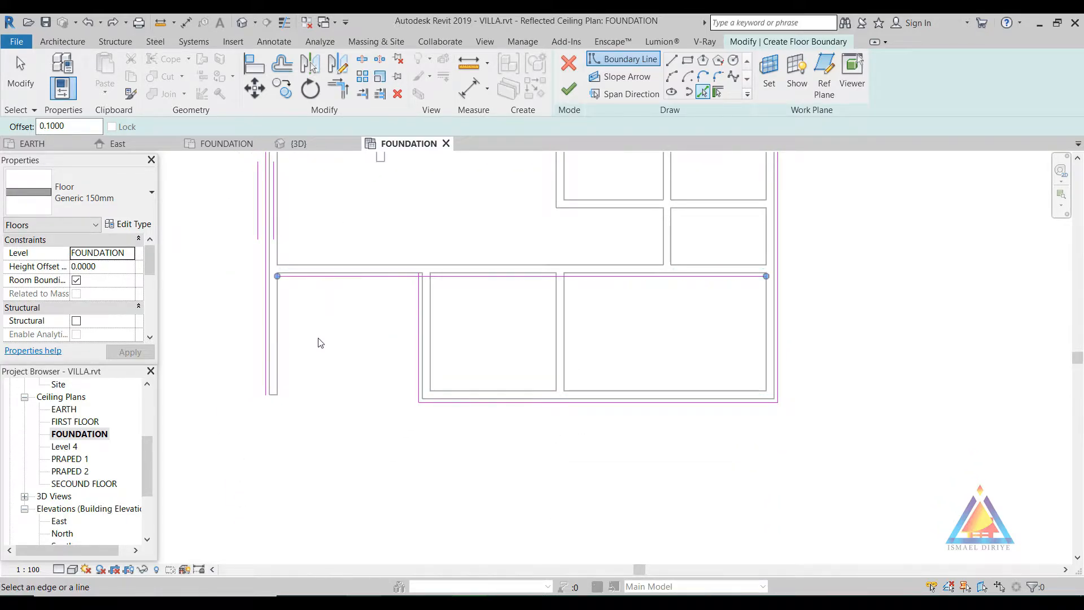
left_click(280, 316)
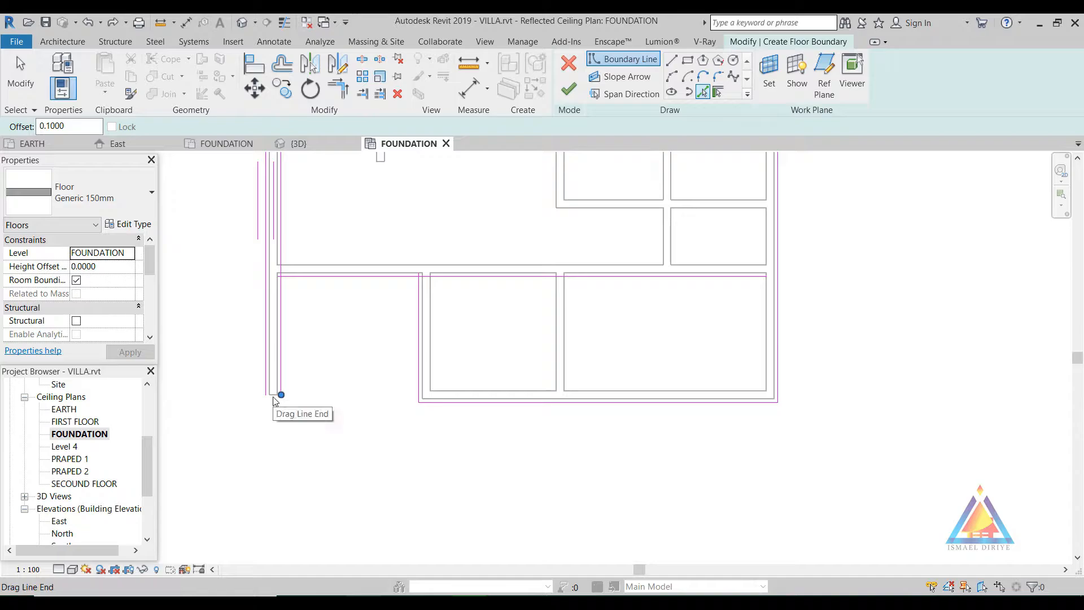
scroll(275, 395, "up", 2)
left_click(273, 394)
Step: Trim the floor boundary lines to corners around the entrance recess and projecting wall to close the outline
left_click(339, 97)
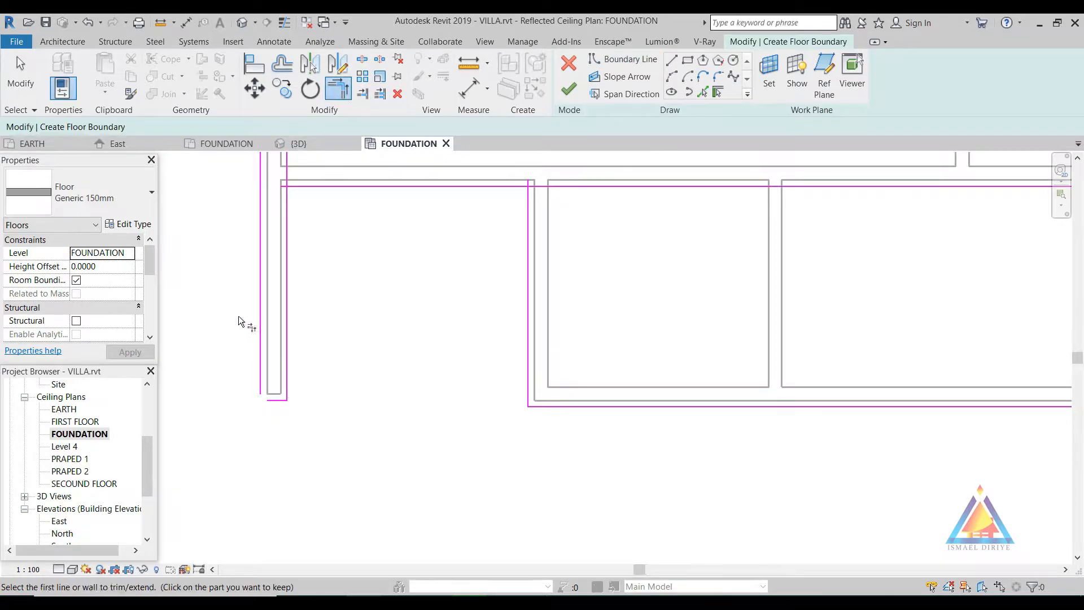
left_click(287, 210)
left_click(320, 187)
left_click(447, 187)
left_click(527, 241)
scroll(540, 377, "down", 3)
left_click(640, 390)
key("Escape")
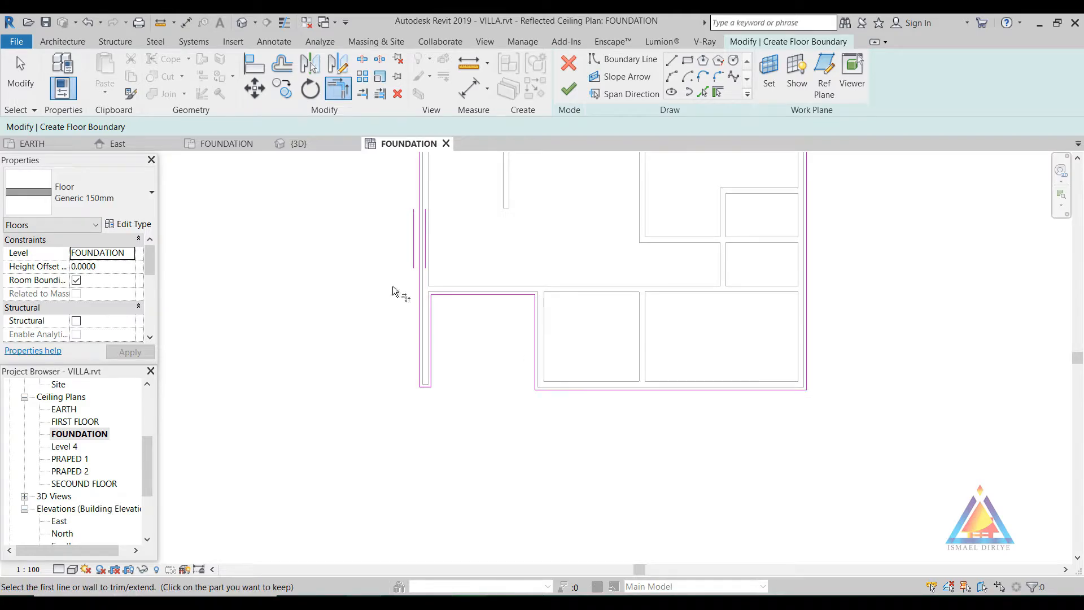
Step: Set the structure layer thickness of the Generic 150mm floor type to 0.6
left_click(130, 225)
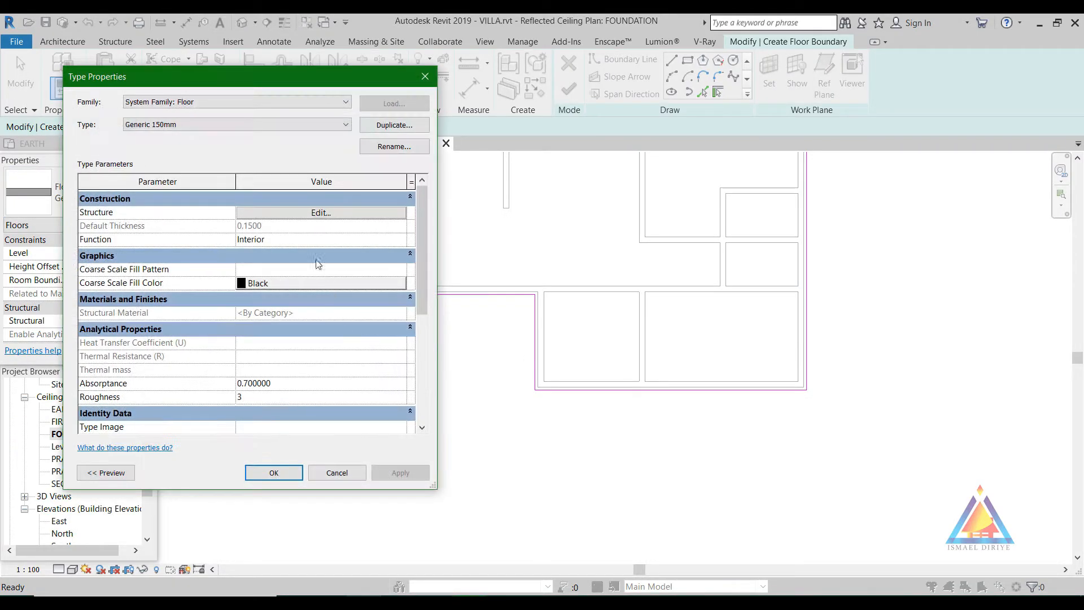
left_click(281, 215)
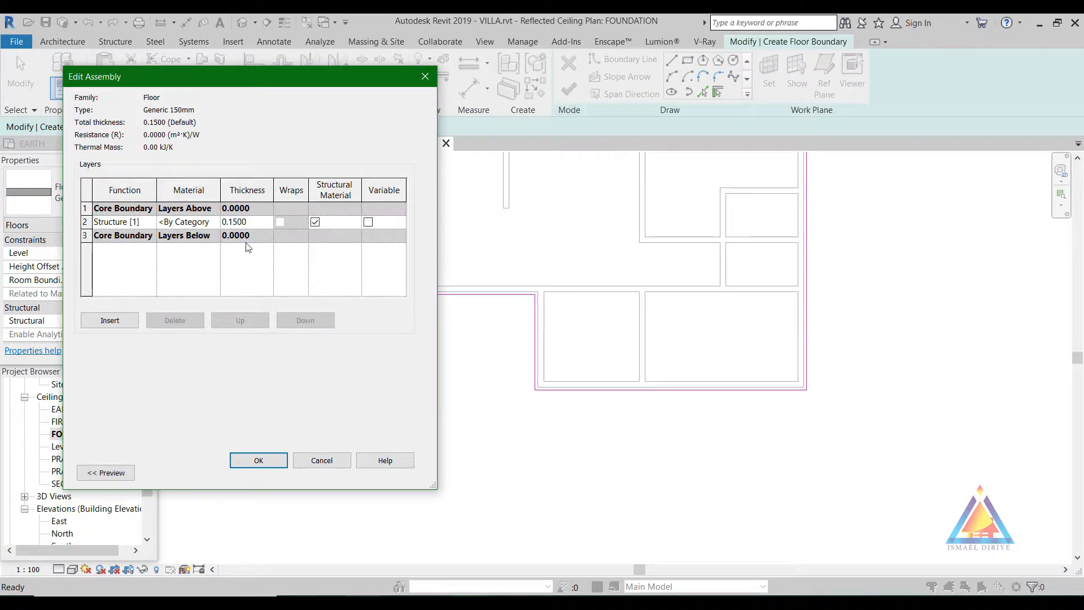
left_click(263, 222)
type("0.6")
left_click(257, 460)
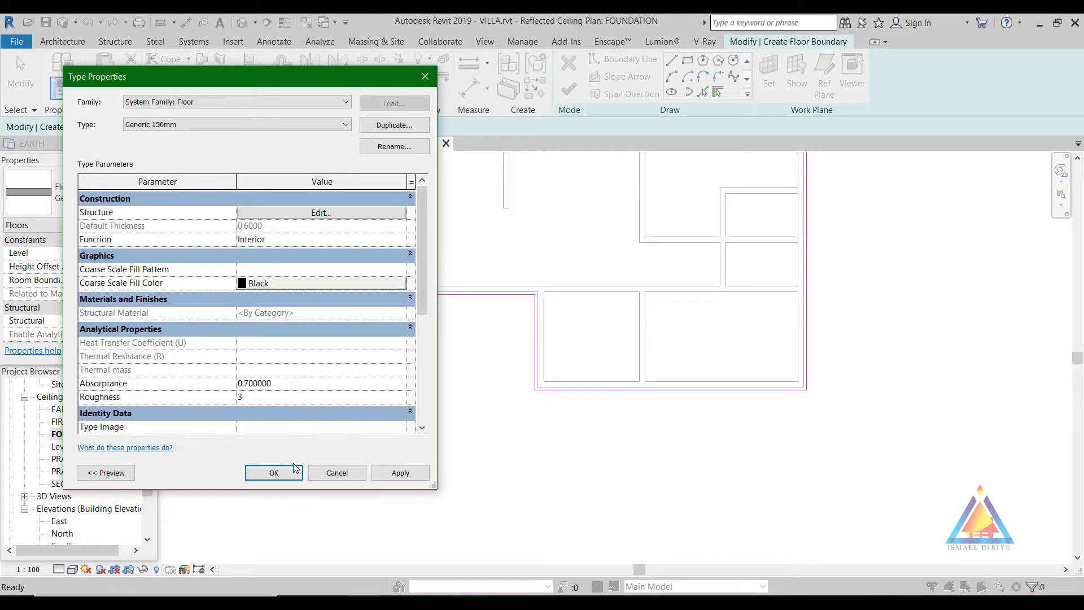
left_click(393, 473)
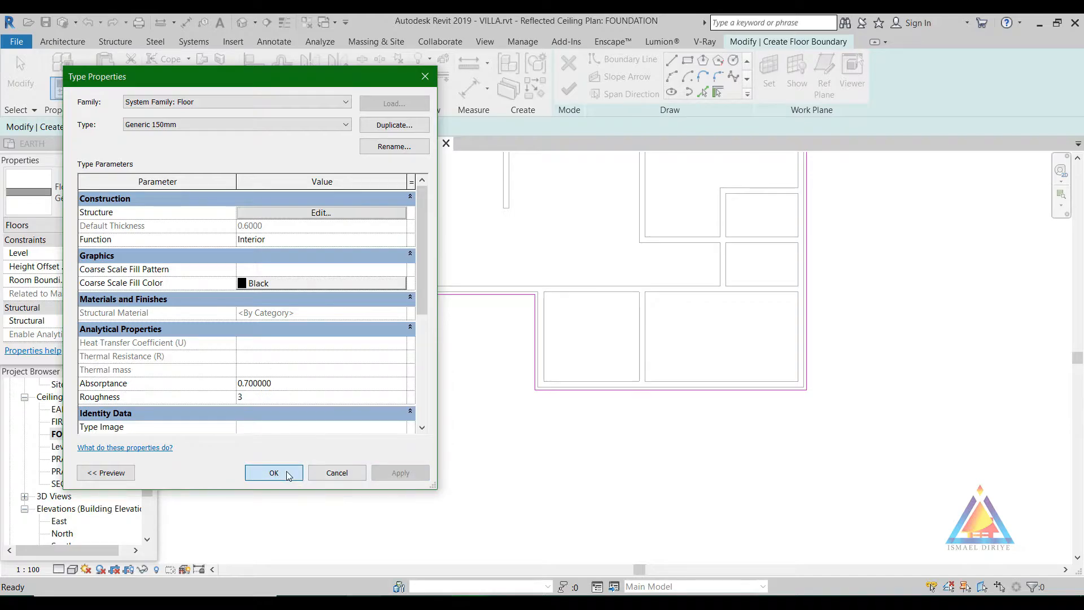
left_click(274, 473)
Step: Set the floor's level to EARTH and finish the floor sketch
left_click(133, 259)
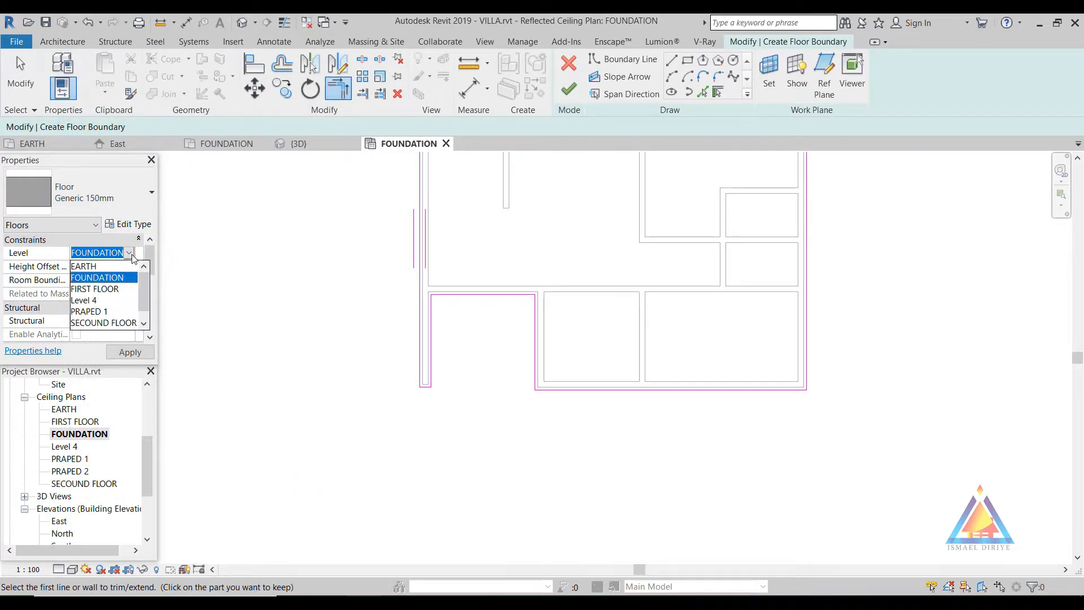
left_click(85, 265)
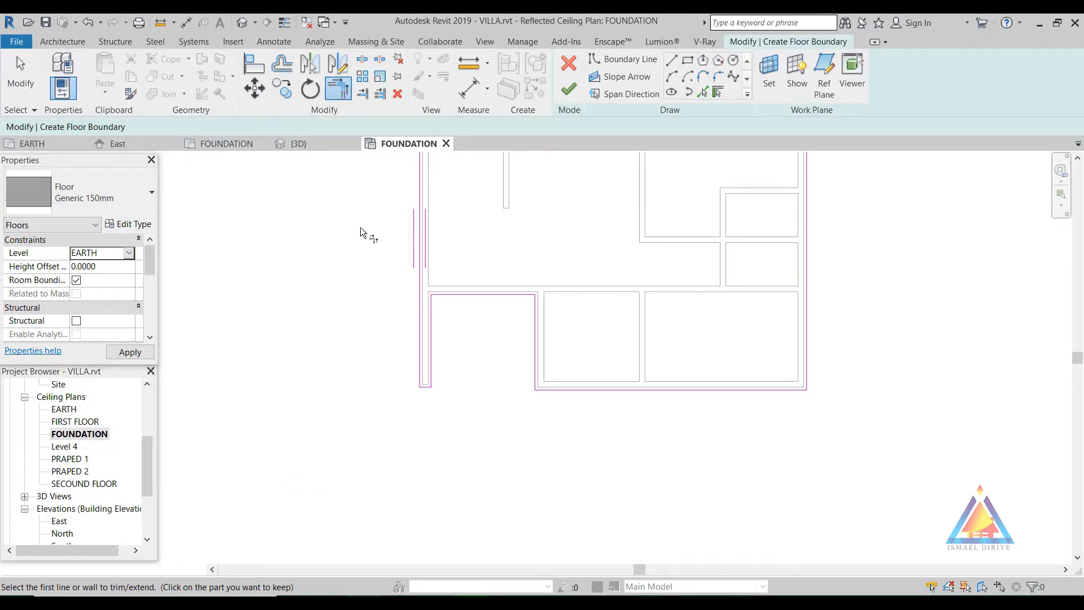
left_click(569, 90)
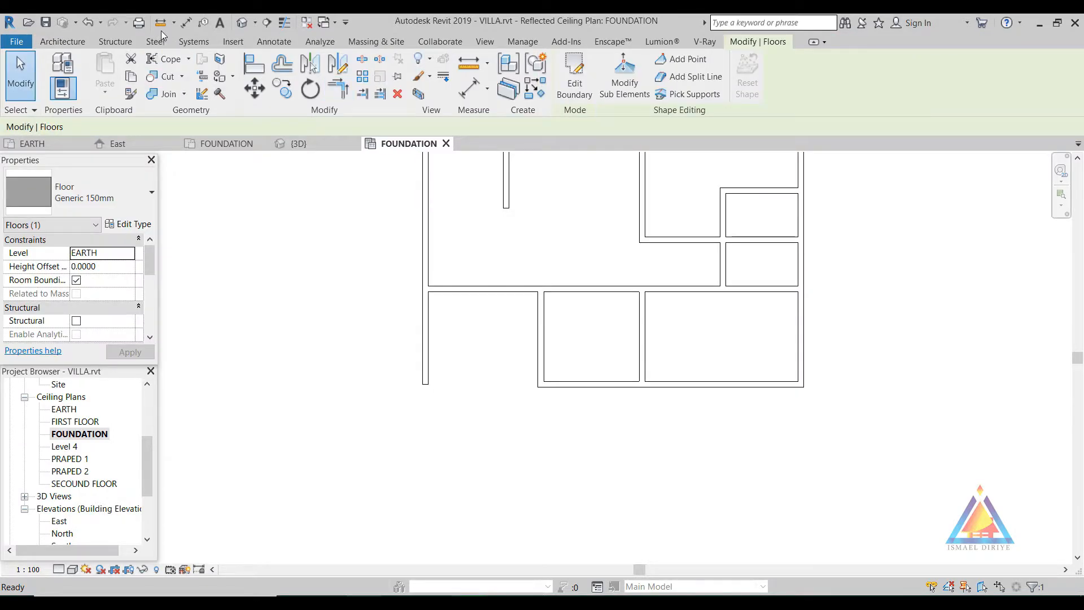
Step: Open the East elevation and change the floor slab's level to FOUNDATION
left_click(299, 144)
left_click(59, 520)
double_click(59, 521)
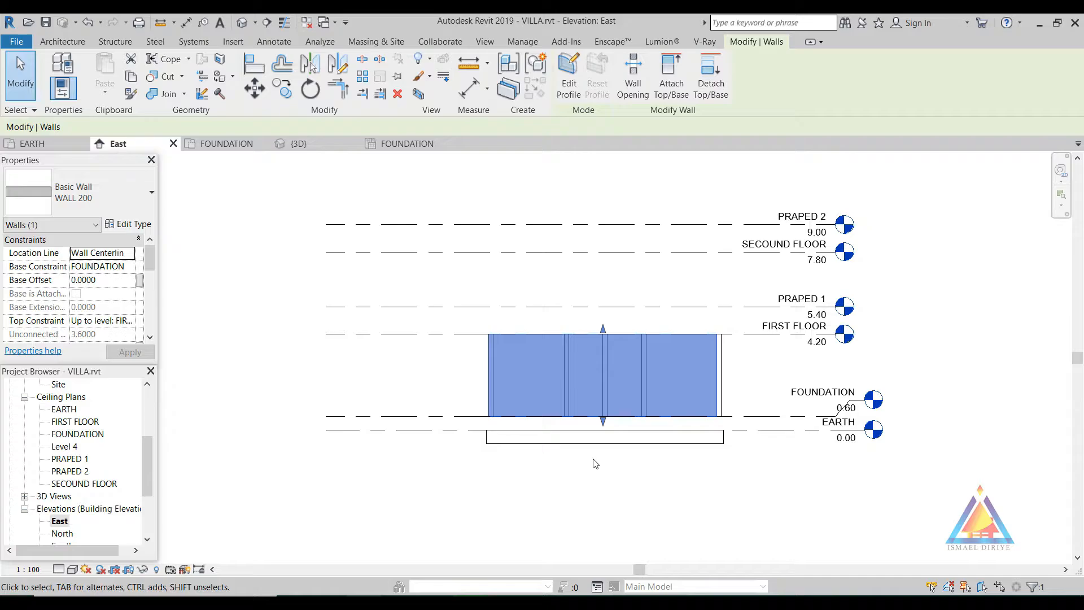
left_click(590, 437)
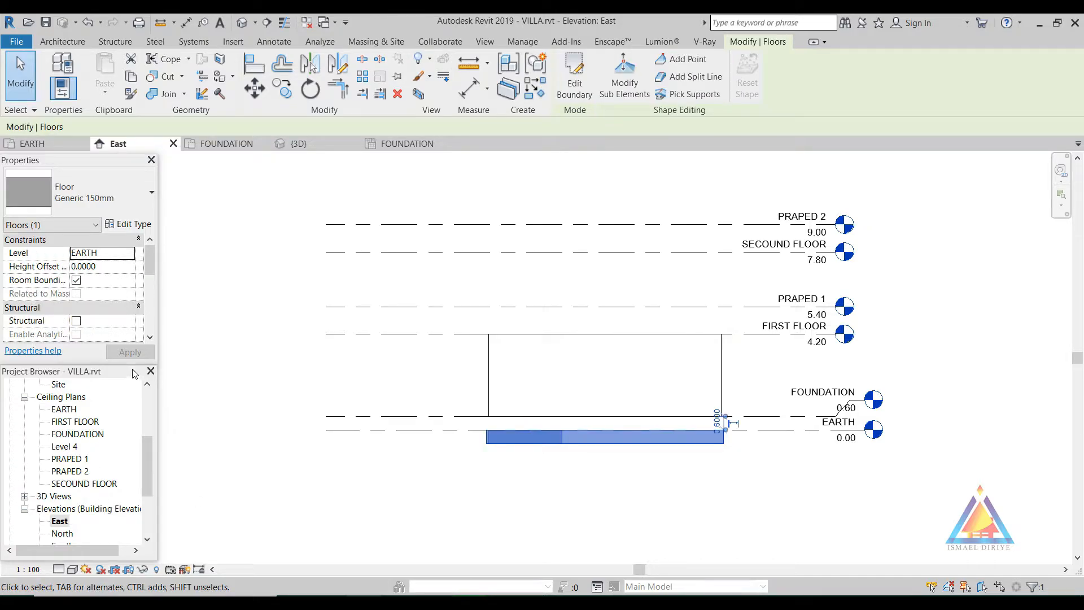
left_click(130, 255)
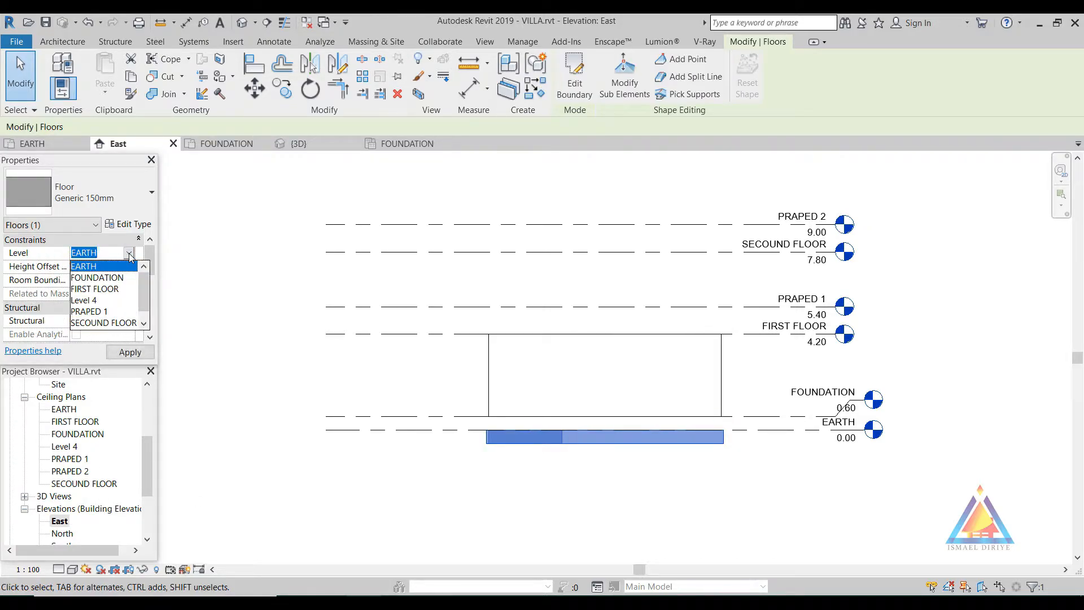
left_click(97, 277)
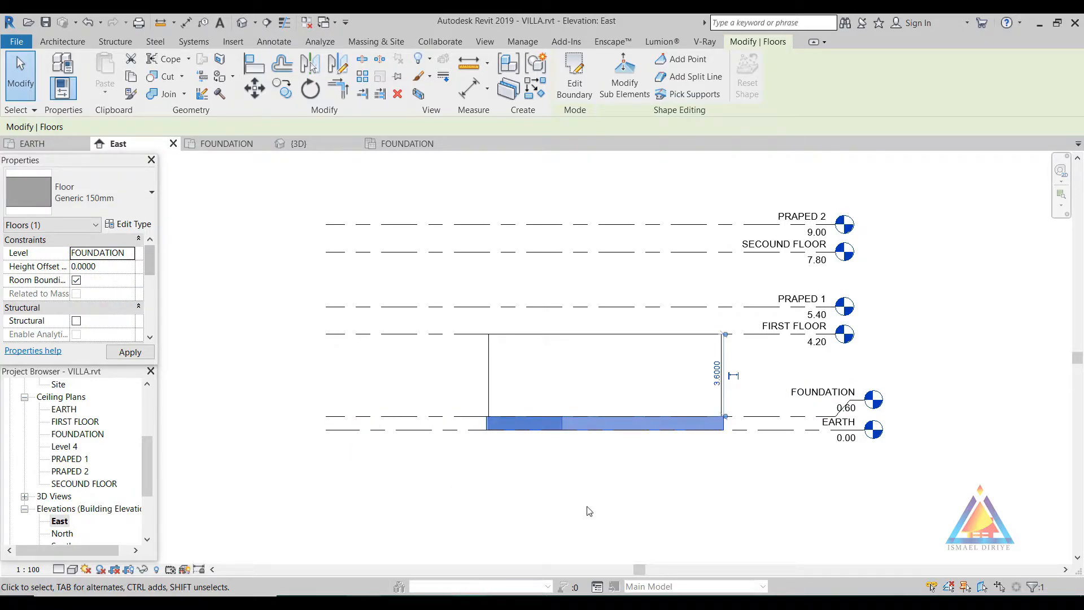
left_click(646, 486)
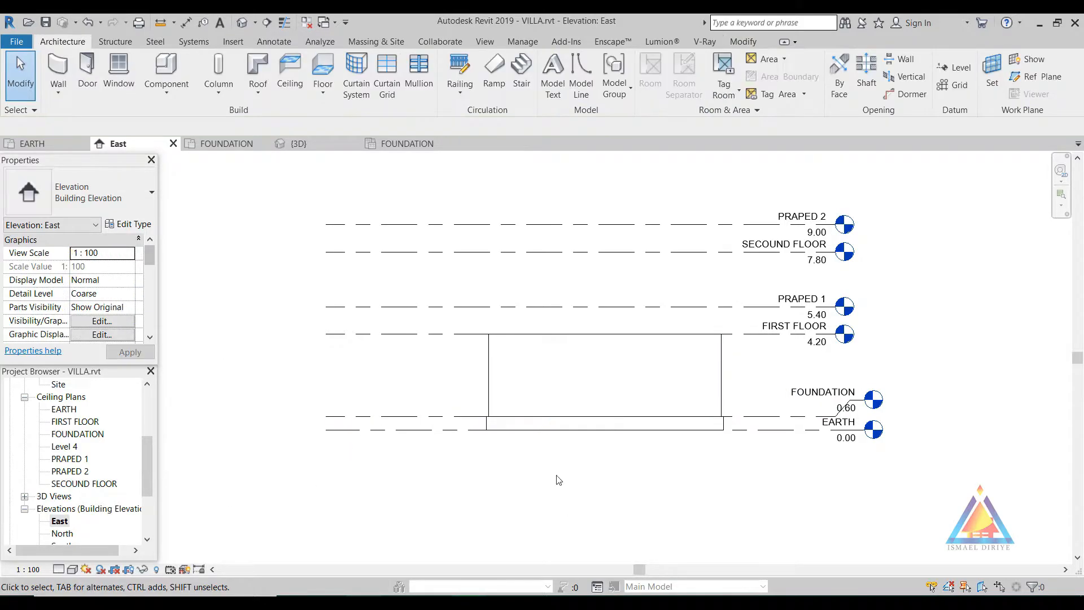
Step: Edit the floor's boundary in the FOUNDATION ceiling plan and shorten the lower edge line across the entrance recess from its left end
left_click(242, 23)
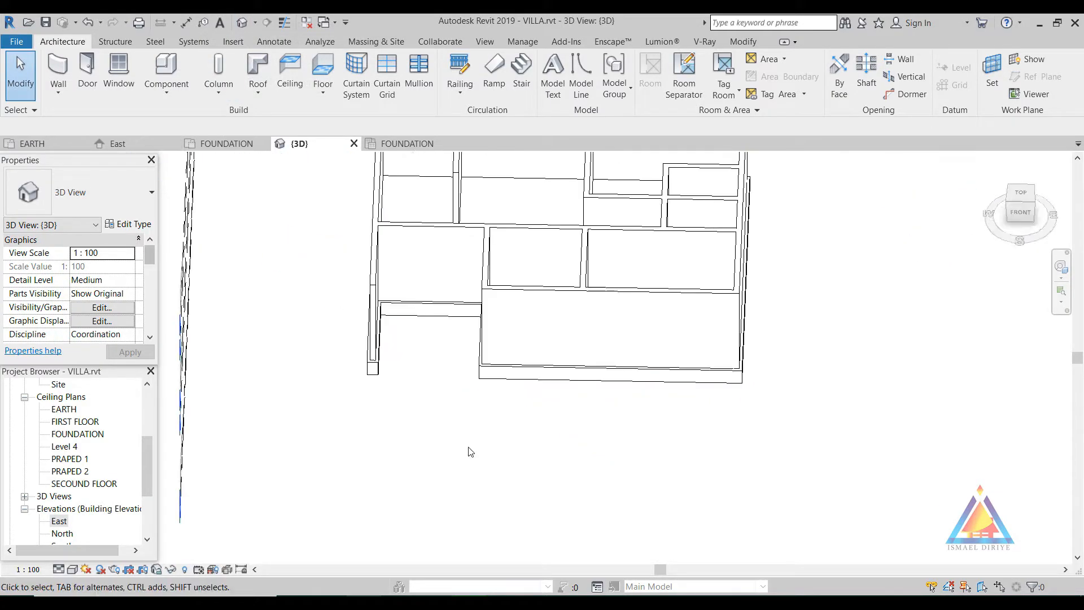
left_click(474, 386)
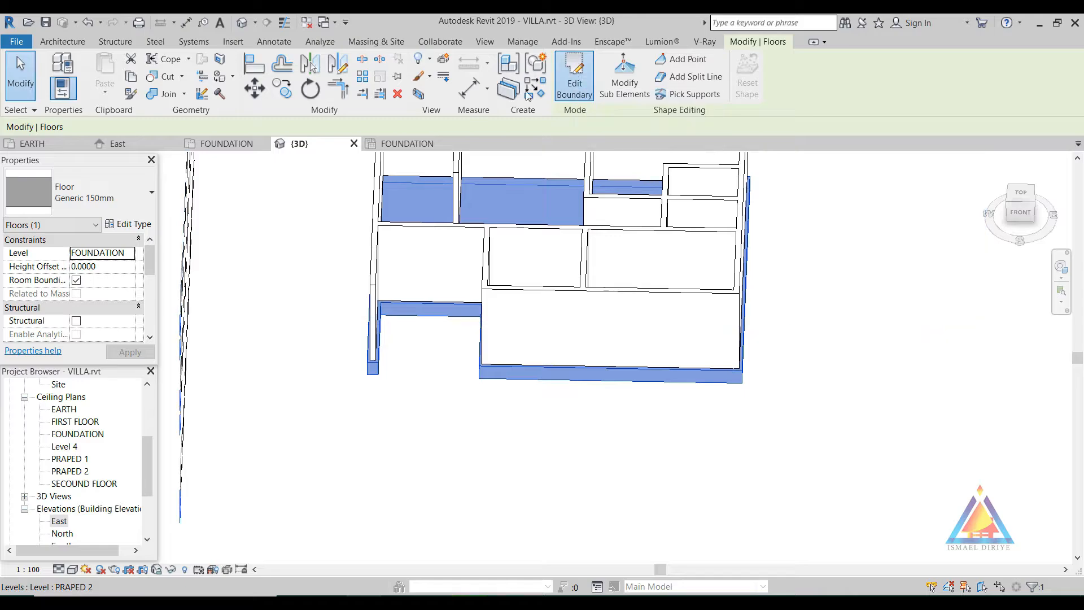
double_click(72, 421)
left_click(376, 146)
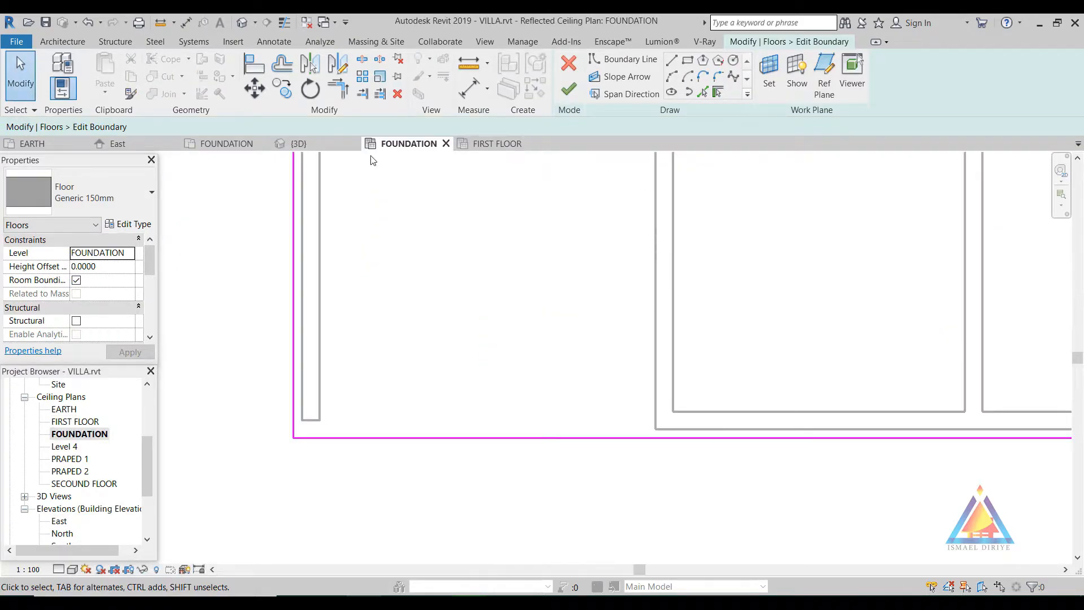
left_click(429, 437)
left_click_drag(293, 438, 584, 437)
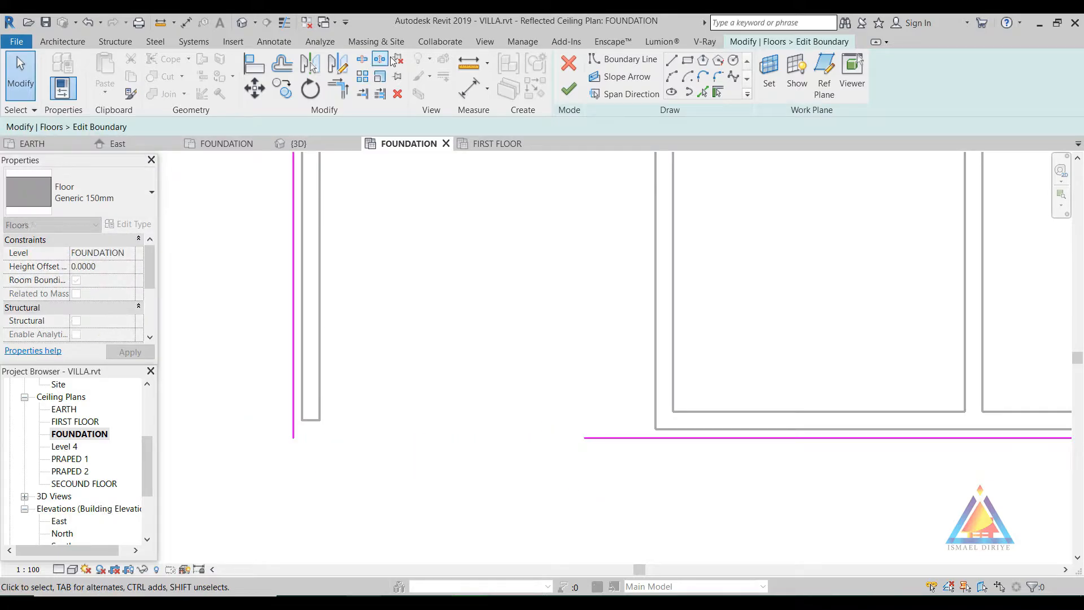
Step: Draw chained boundary lines from the room's lower-left corner up, across the recess, down the projecting wall, and about 0.6 past its end
left_click(623, 59)
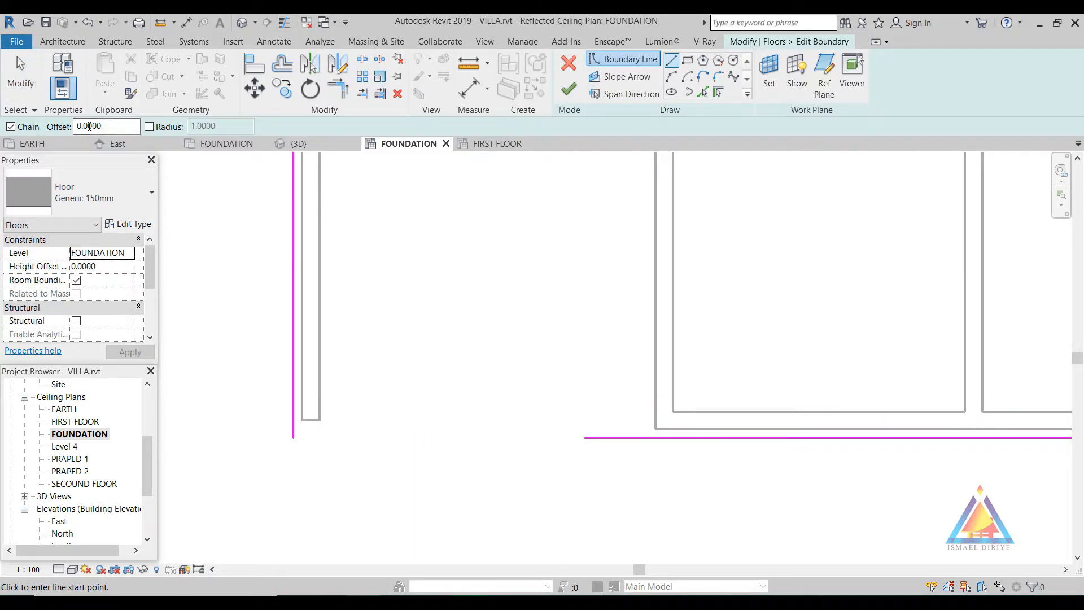
left_click(655, 429)
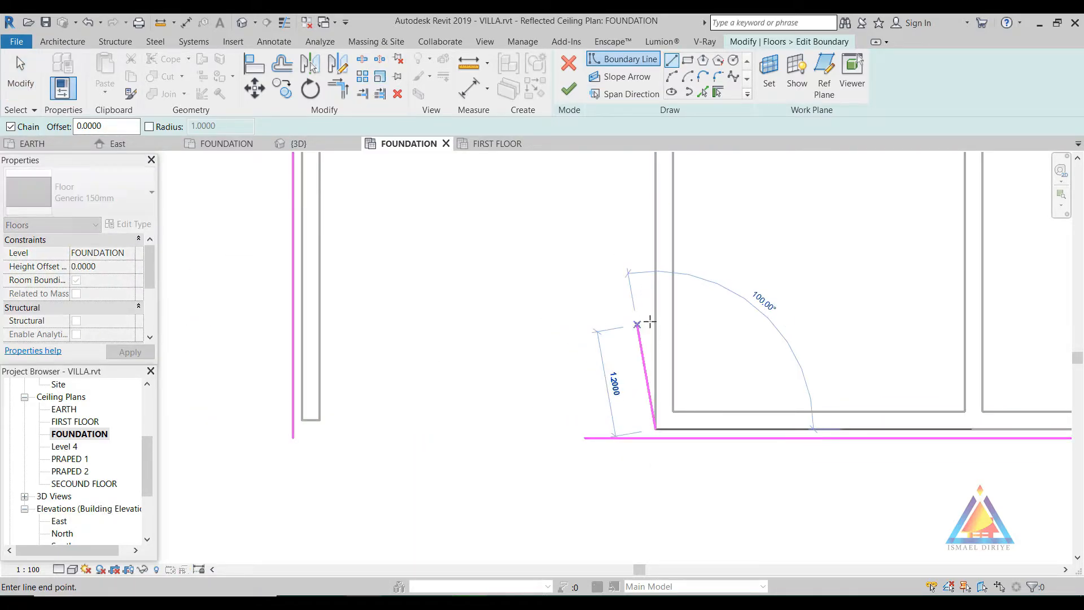
left_click(654, 341)
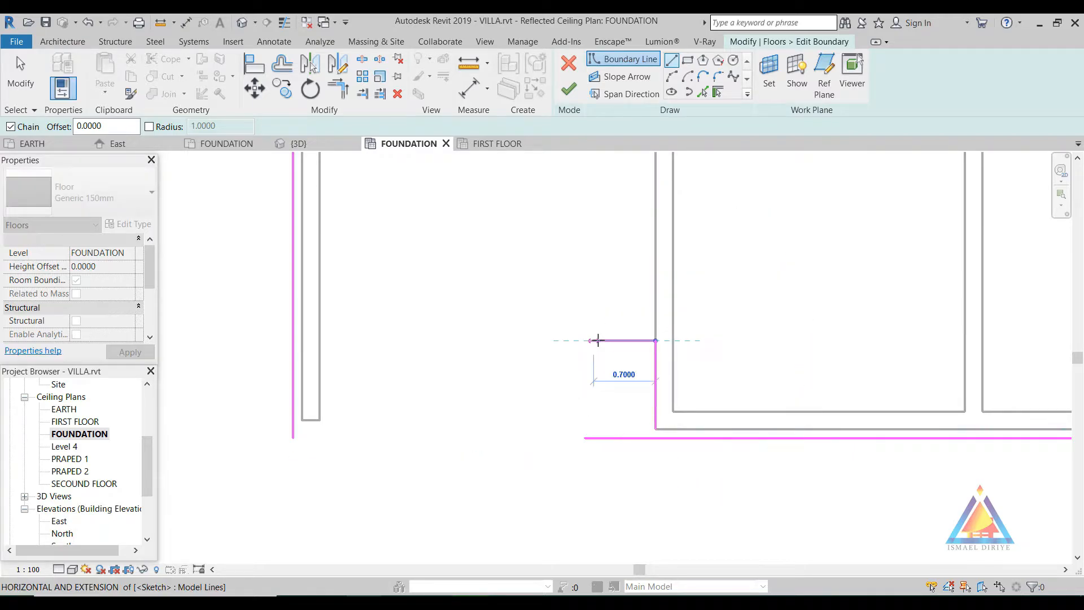
left_click(320, 341)
left_click(320, 421)
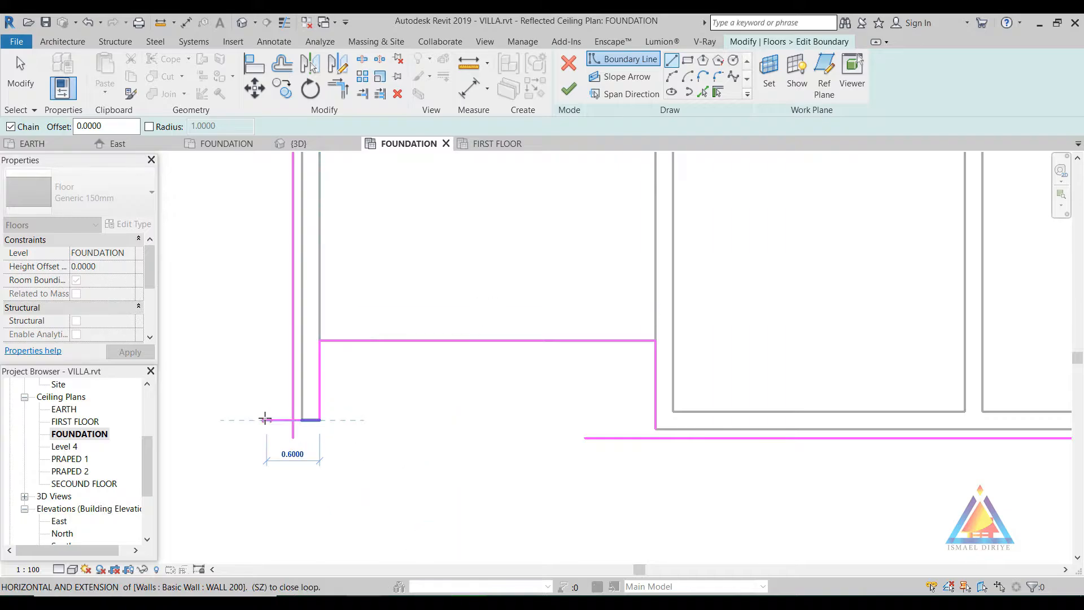
left_click(267, 421)
right_click(265, 421)
left_click(291, 239)
Step: Trim the recess boundary lines to corners, finish the floor edit and open the 3D view
left_click(337, 89)
left_click(686, 437)
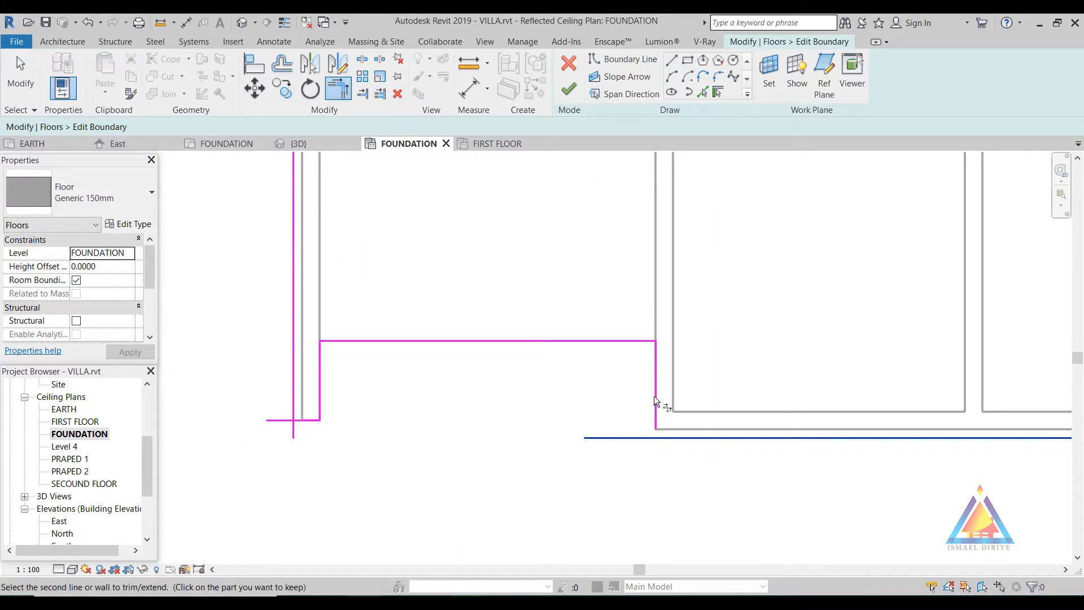
left_click(655, 402)
left_click(502, 342)
left_click(319, 411)
left_click(307, 420)
left_click(294, 395)
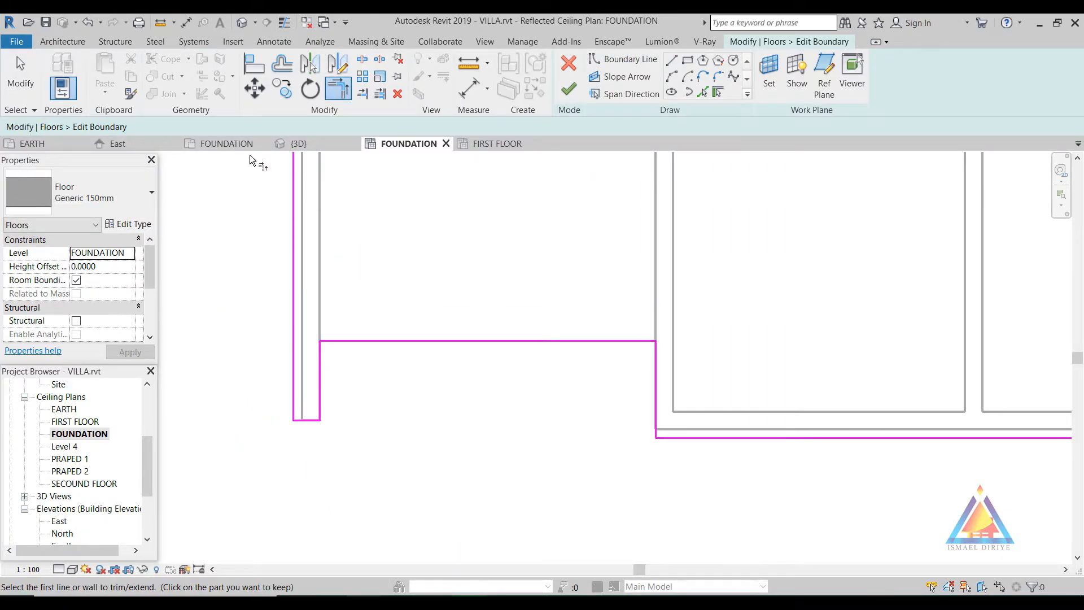
left_click(569, 89)
left_click(255, 21)
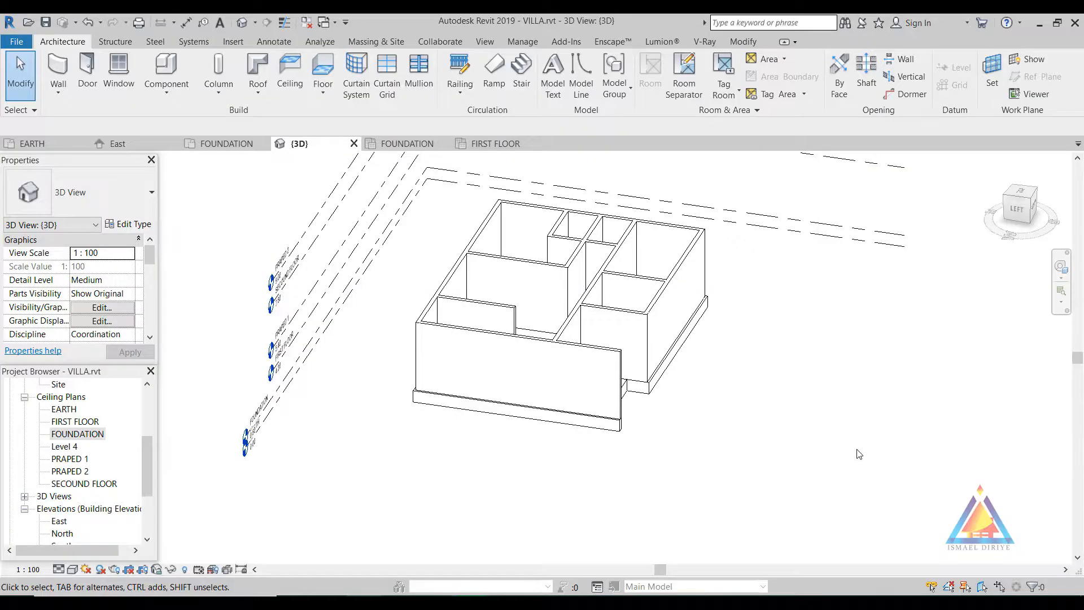
Step: Examine the slab's recessed entrance edge in the 3D view and the wall layout in the FOUNDATION ceiling plan
middle_click_drag(858, 453, 471, 447, "shift")
scroll(471, 446, "up", 2)
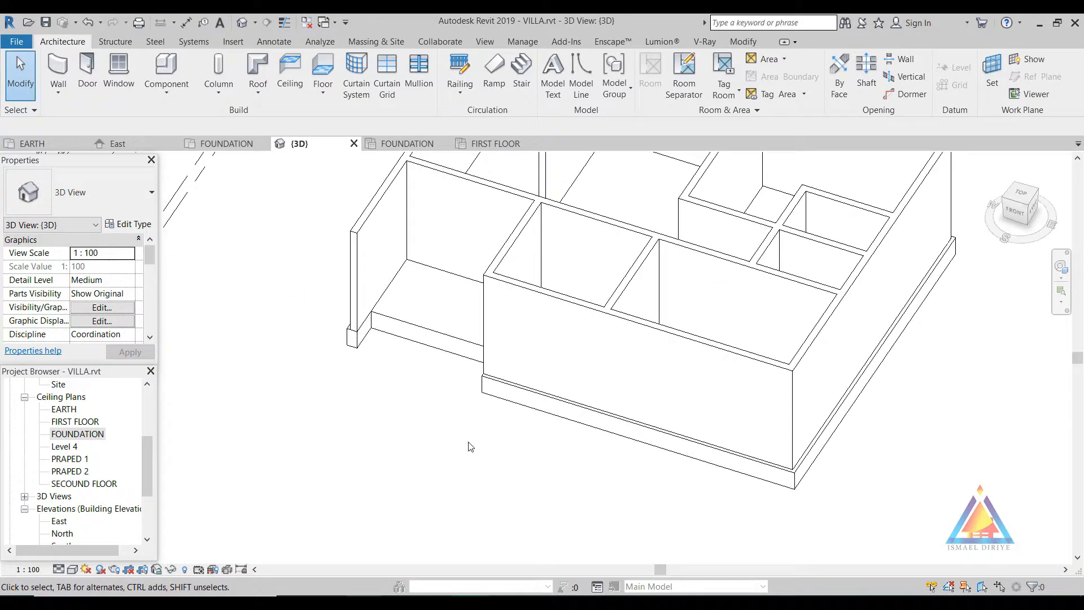
scroll(471, 447, "down", 1)
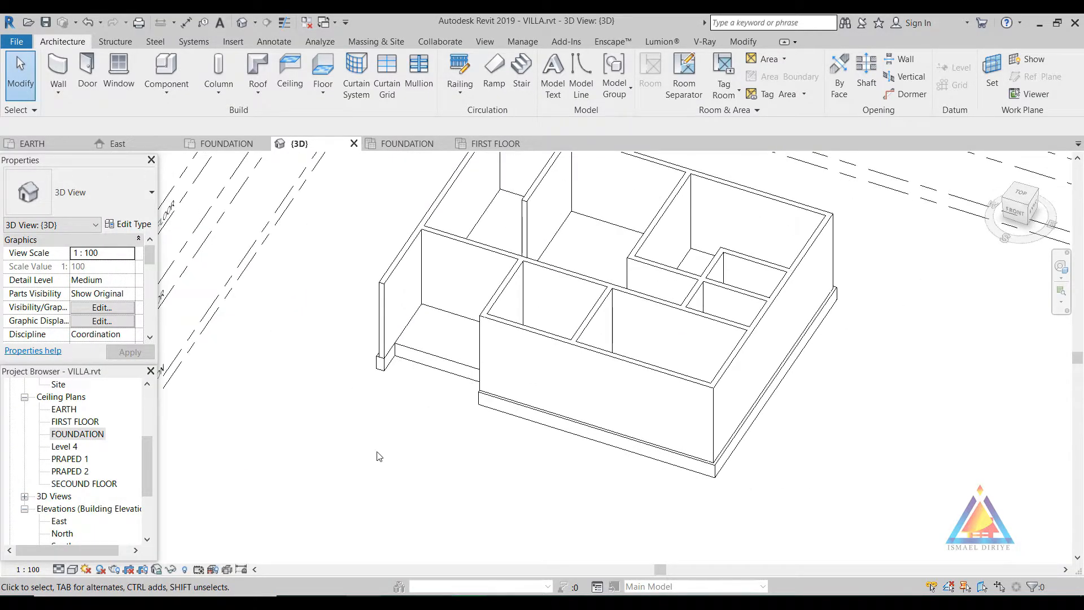
double_click(71, 434)
scroll(457, 325, "down", 3)
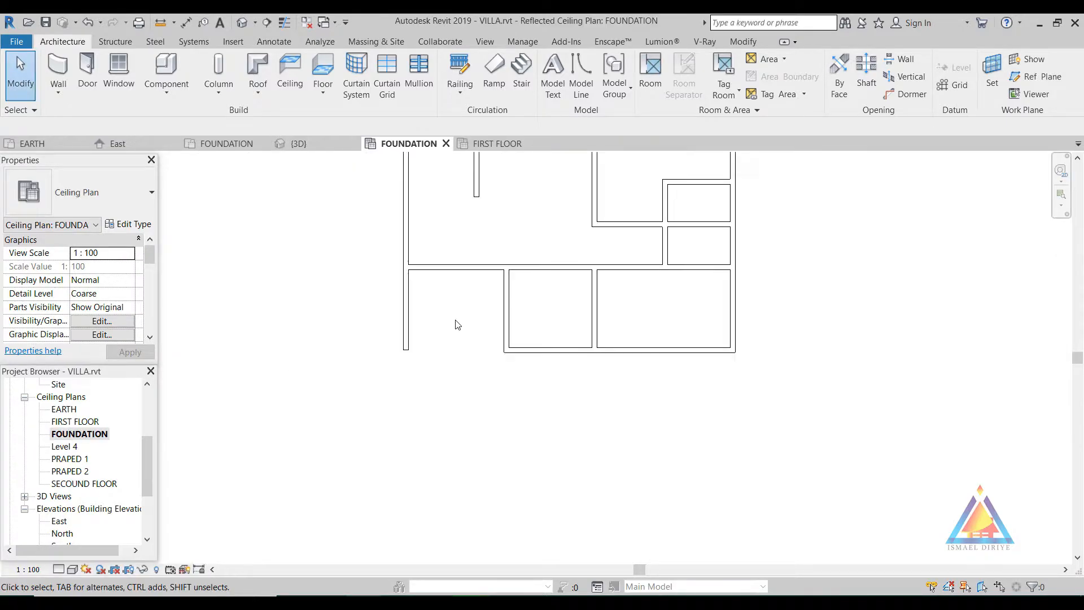
middle_click_drag(484, 328, 472, 468)
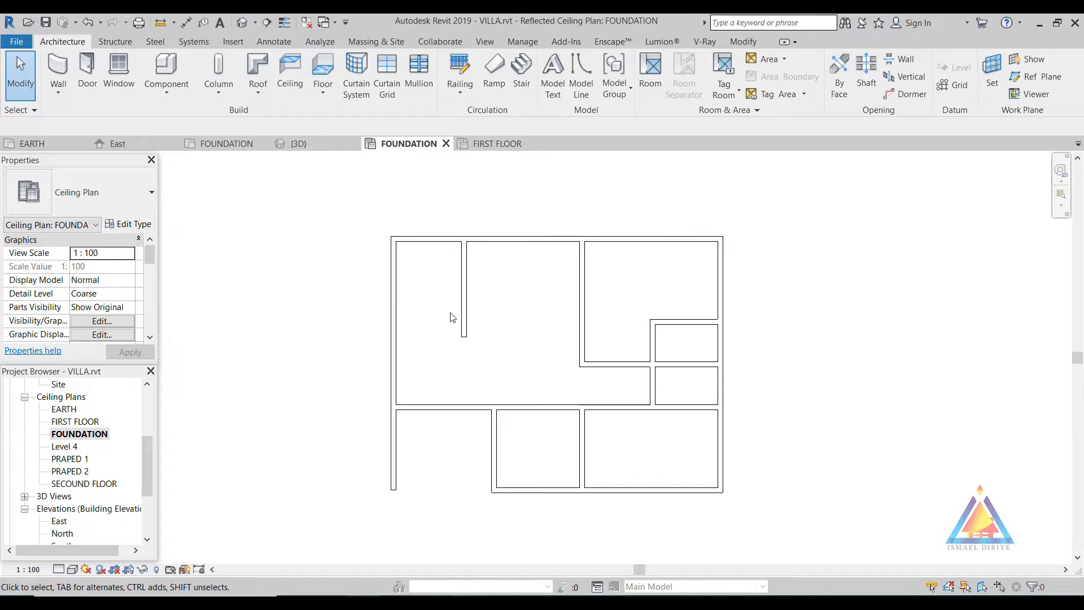
scroll(460, 310, "up", 2)
middle_click_drag(460, 328, 466, 399)
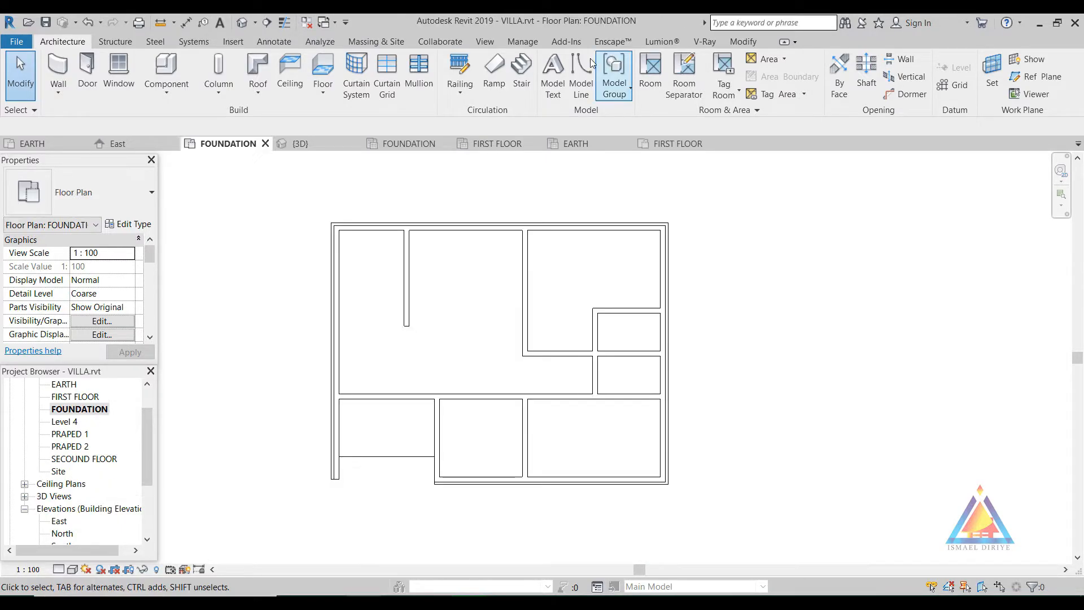
Step: In the FOUNDATION floor plan, draw a horizontal model line about 4.8 long across the upper-left room and its partition wall
left_click(581, 79)
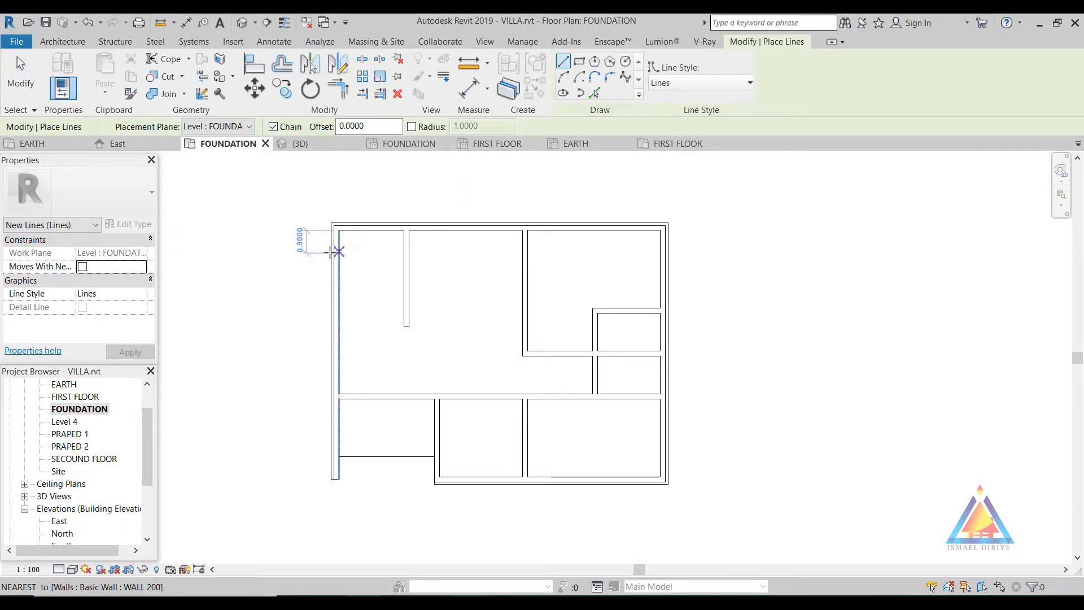
left_click(308, 256)
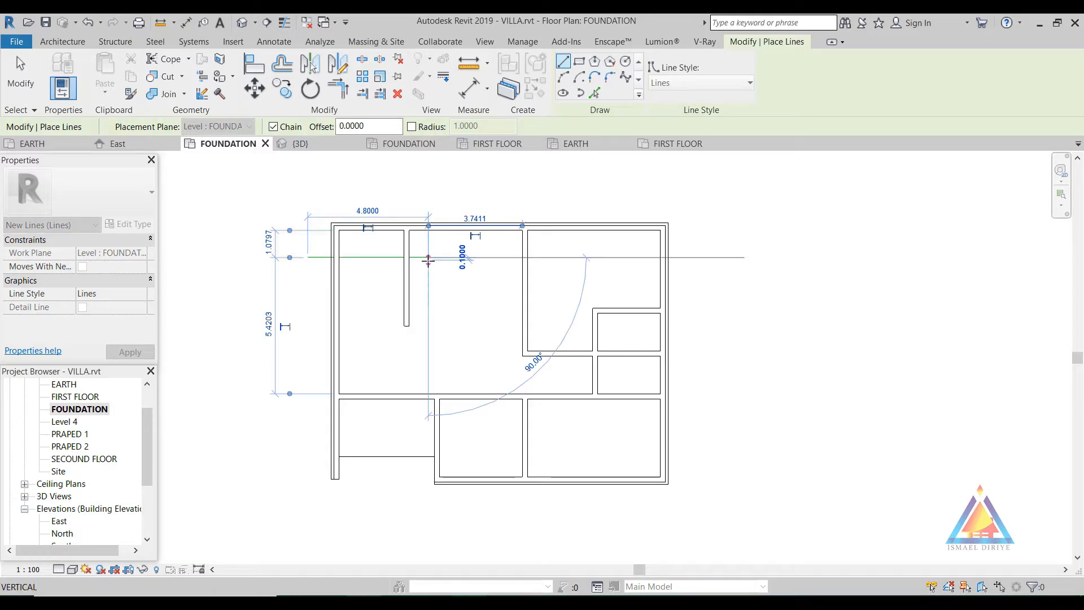
left_click(428, 257)
key("Escape")
key("Escape")
scroll(293, 242, "up", 2)
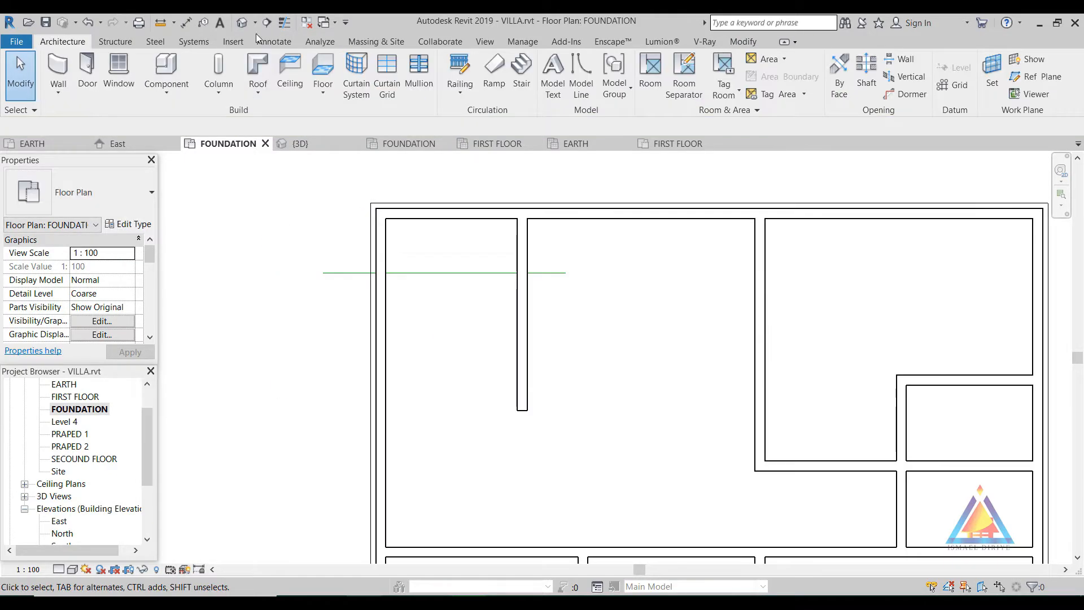
Step: Add an aligned dimension between the top wall's inner face and the horizontal model line
left_click(186, 22)
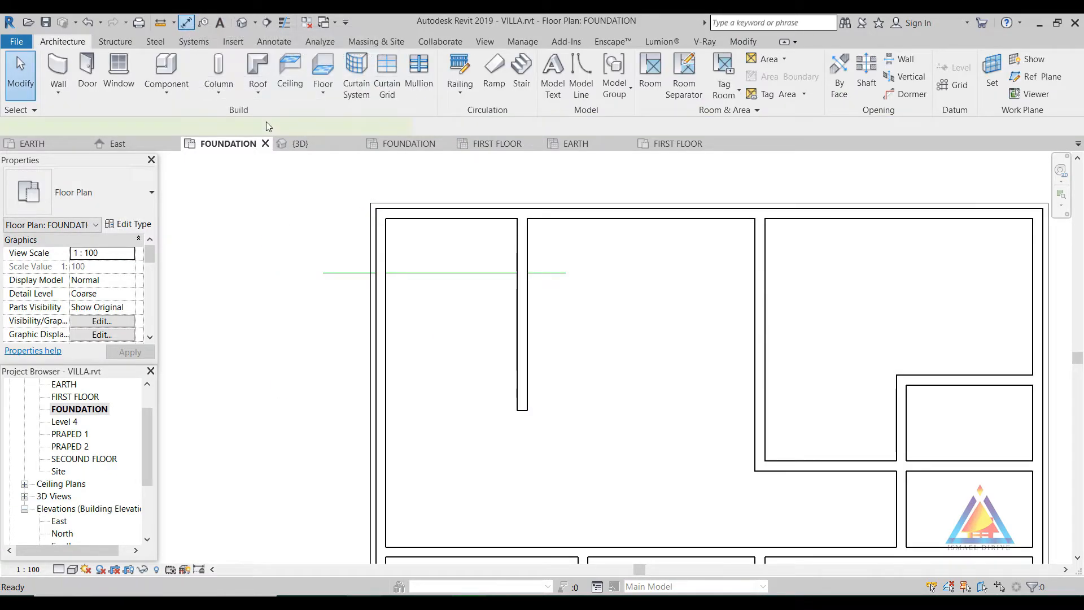
left_click(429, 221)
left_click(436, 273)
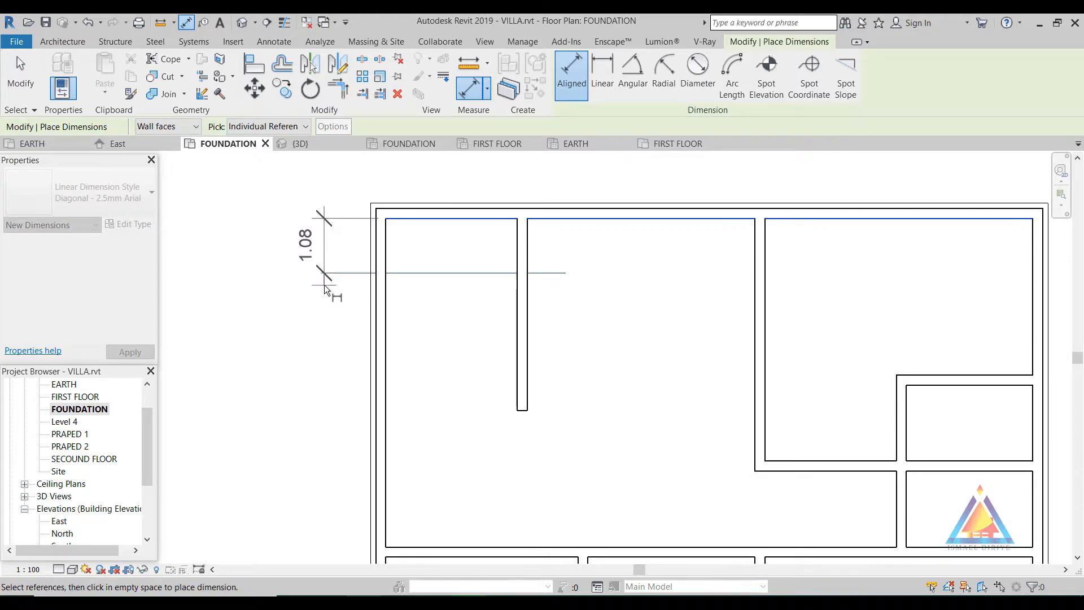
left_click(324, 282)
key("Escape")
key("Escape")
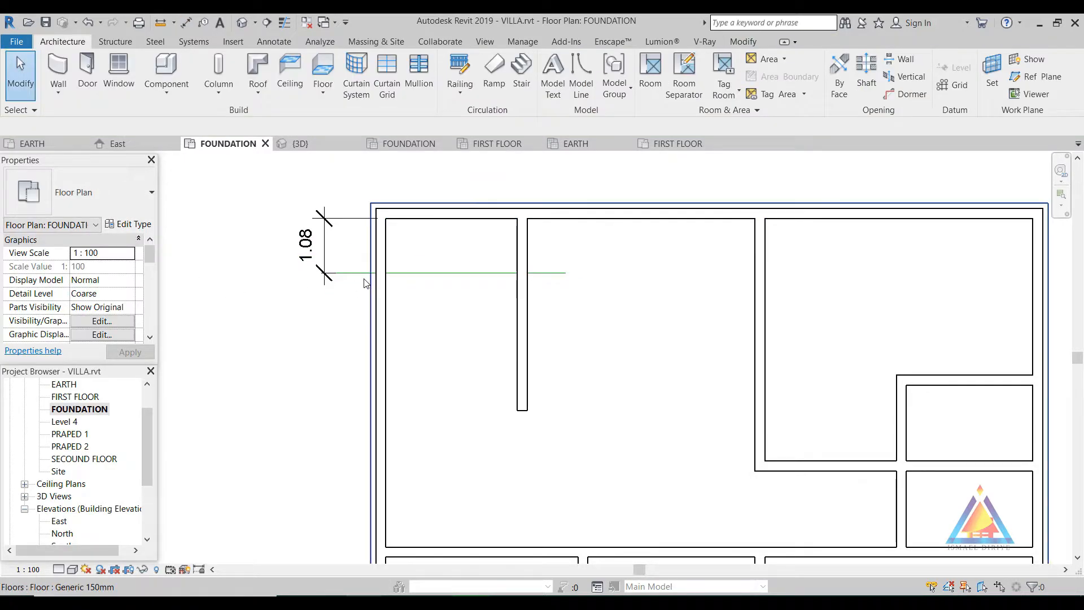
Step: Set the model line's distance from the top wall's inner face to 1.20
left_click(319, 268)
left_click(294, 255)
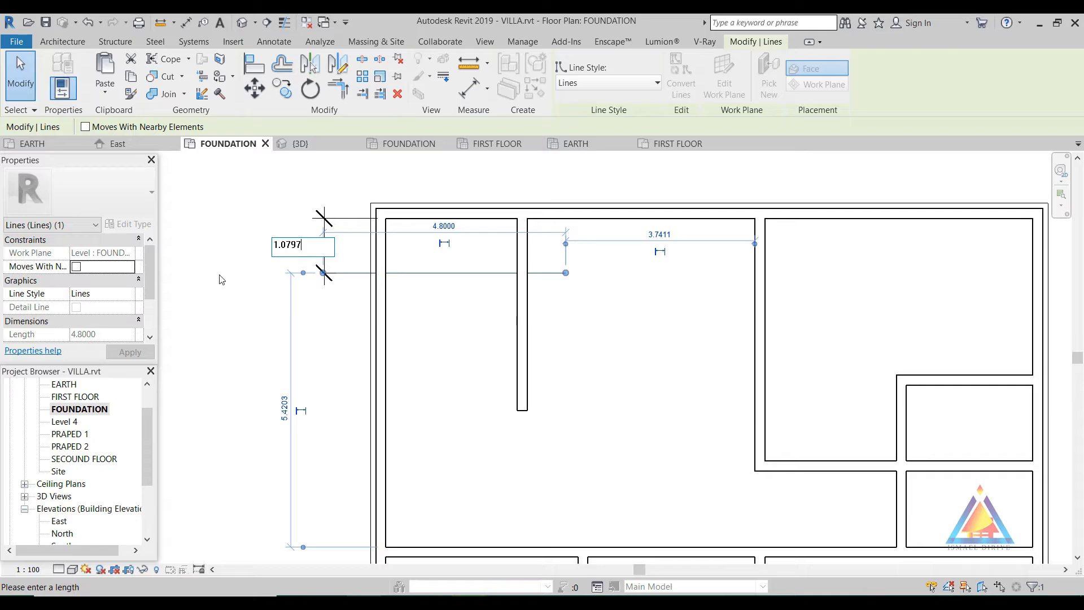
left_click_drag(307, 247, 253, 234)
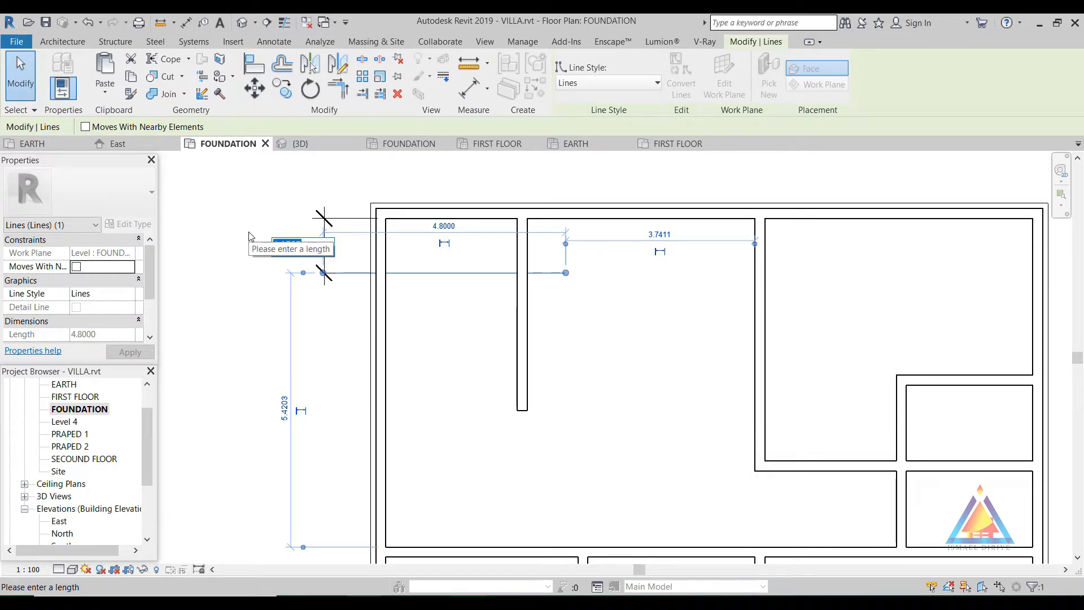
type("1.20")
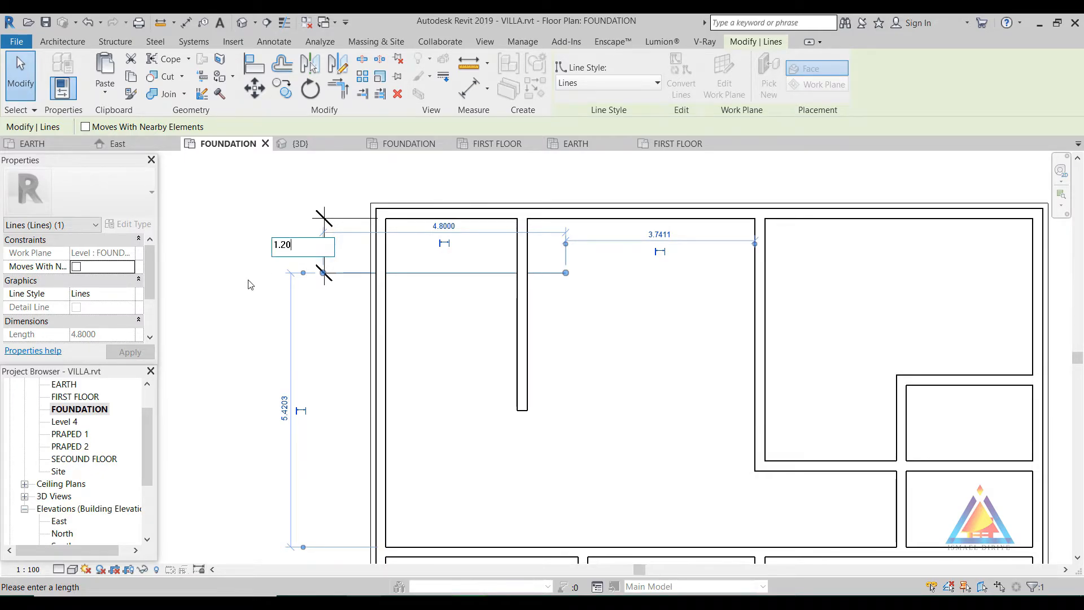
key("Return")
left_click(478, 352)
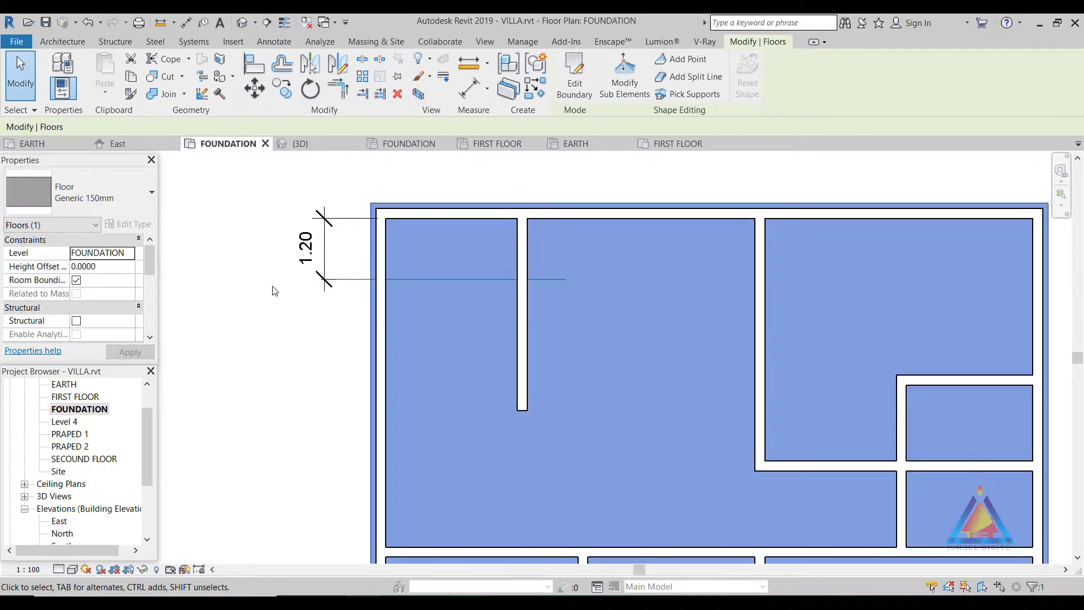
left_click(229, 237)
scroll(441, 276, "up", 1)
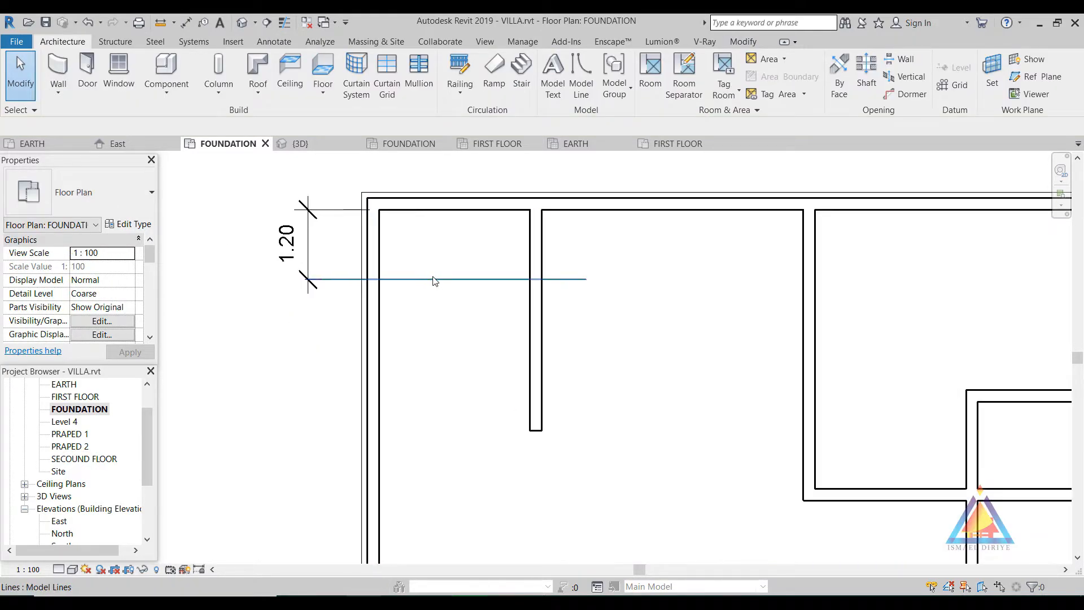
Step: Start a stair from FOUNDATION to FIRST FLOOR and set its type's maximum riser height to 0.15
left_click(518, 72)
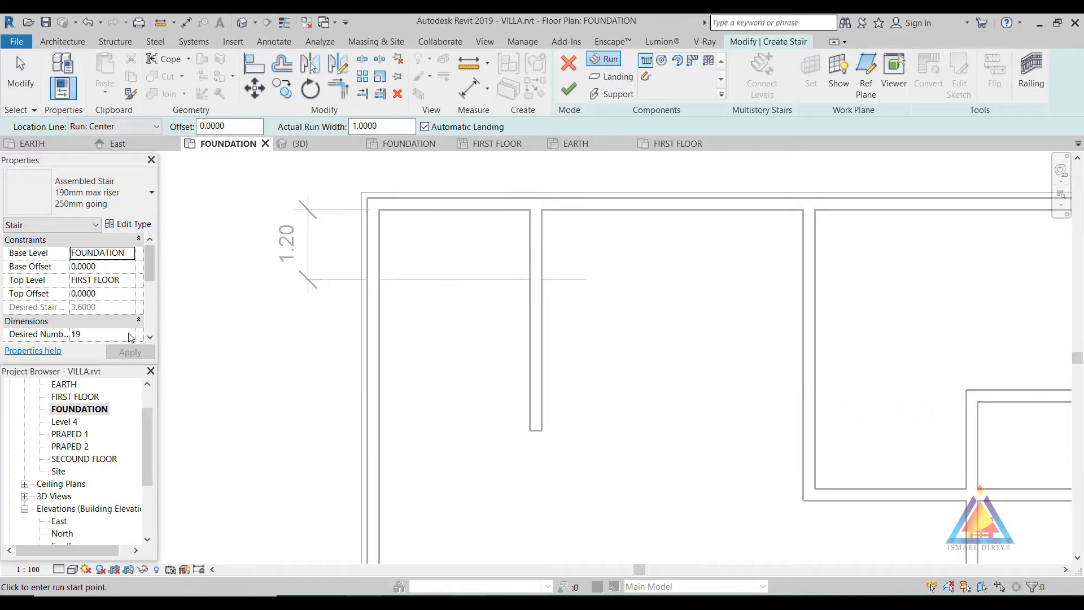
scroll(107, 305, "down", 1)
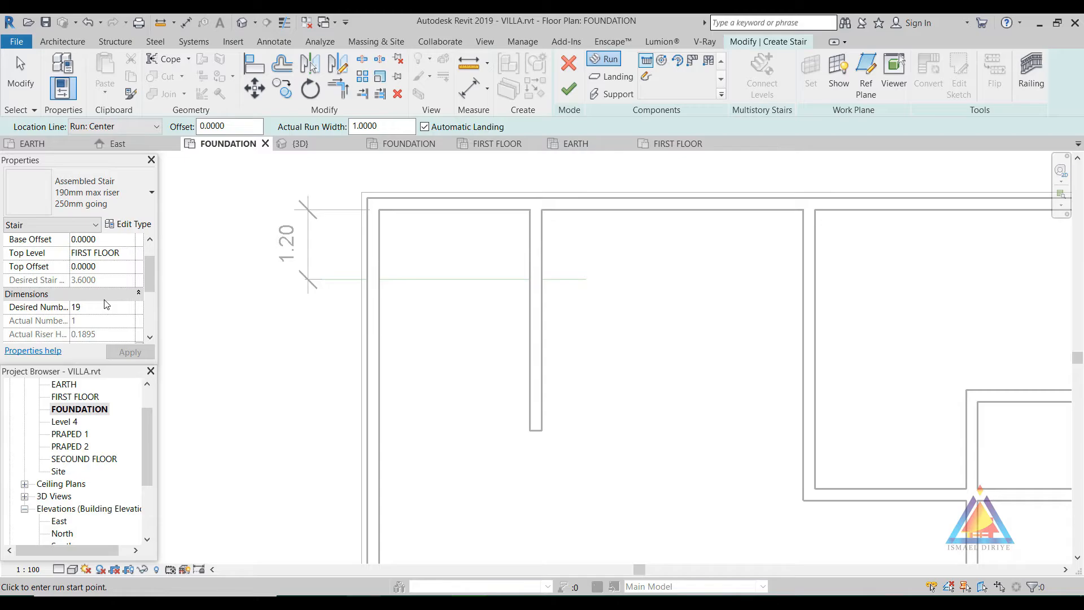
left_click(133, 224)
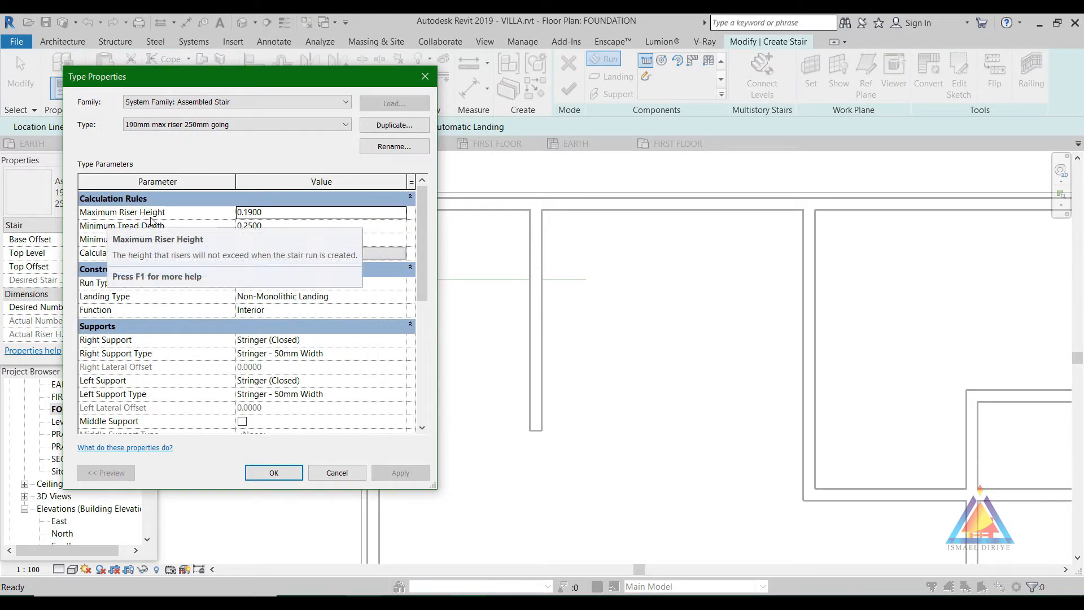
left_click(286, 211)
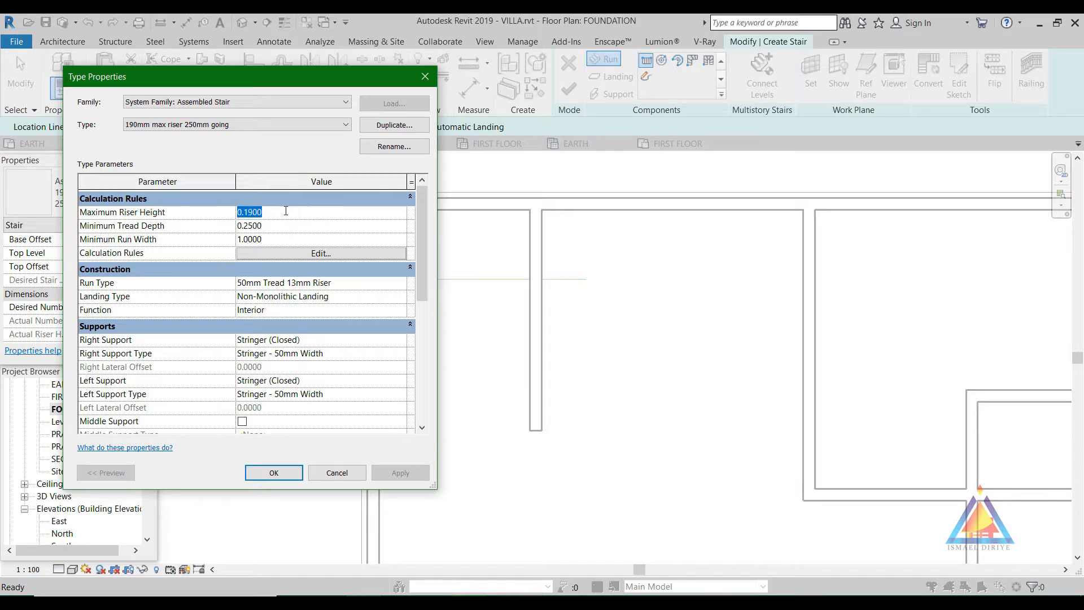
type(".")
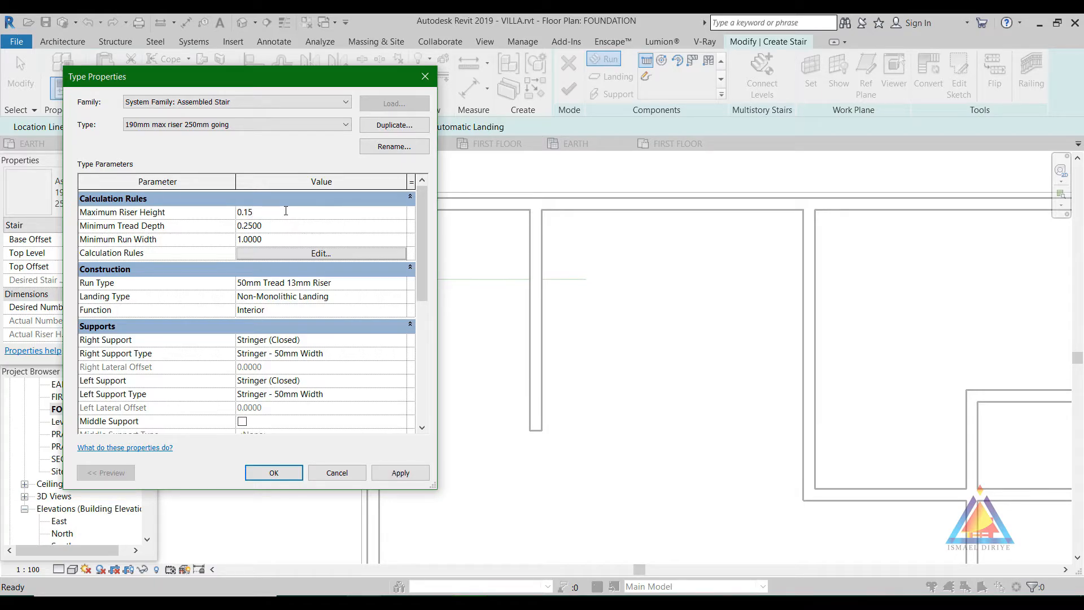
key("Tab")
left_click(274, 472)
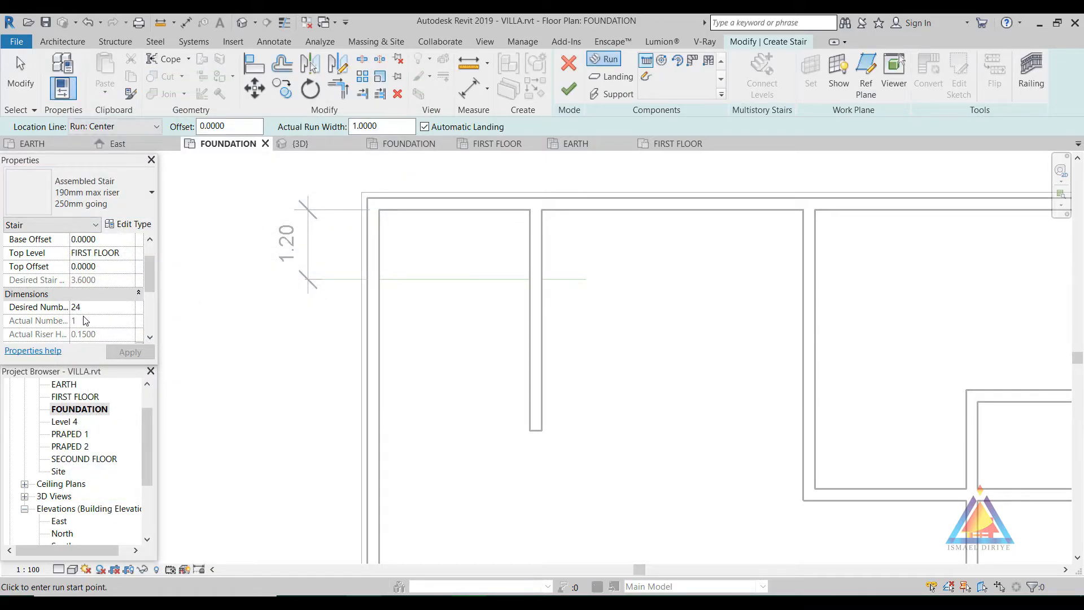
Step: Draw the first stair run with location line Run: Right, about 2.4 up the partition's left face to the model line
middle_click_drag(527, 417, 505, 336)
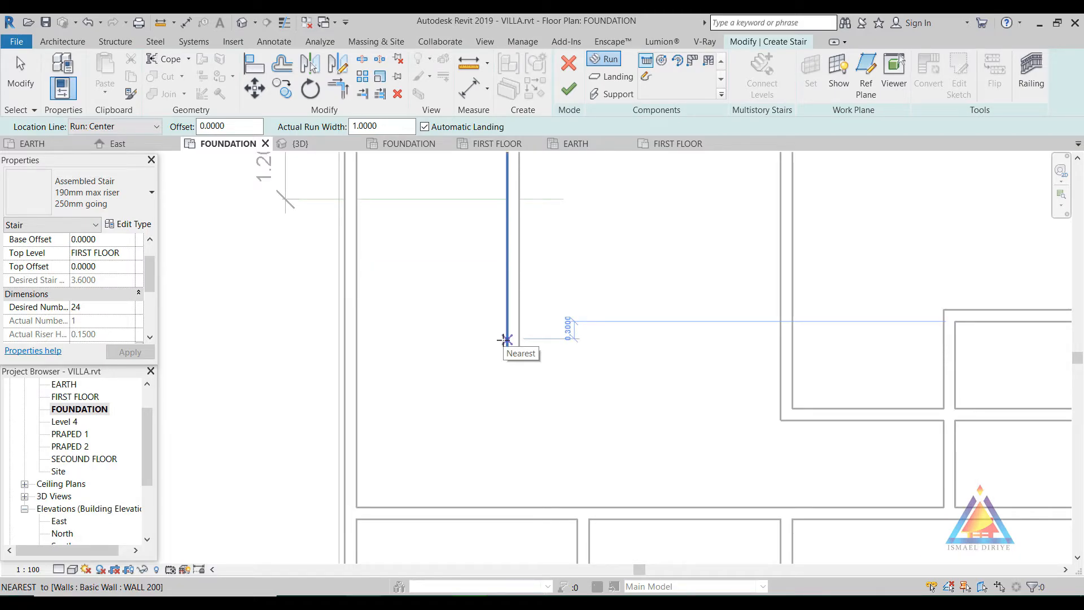
left_click(507, 340)
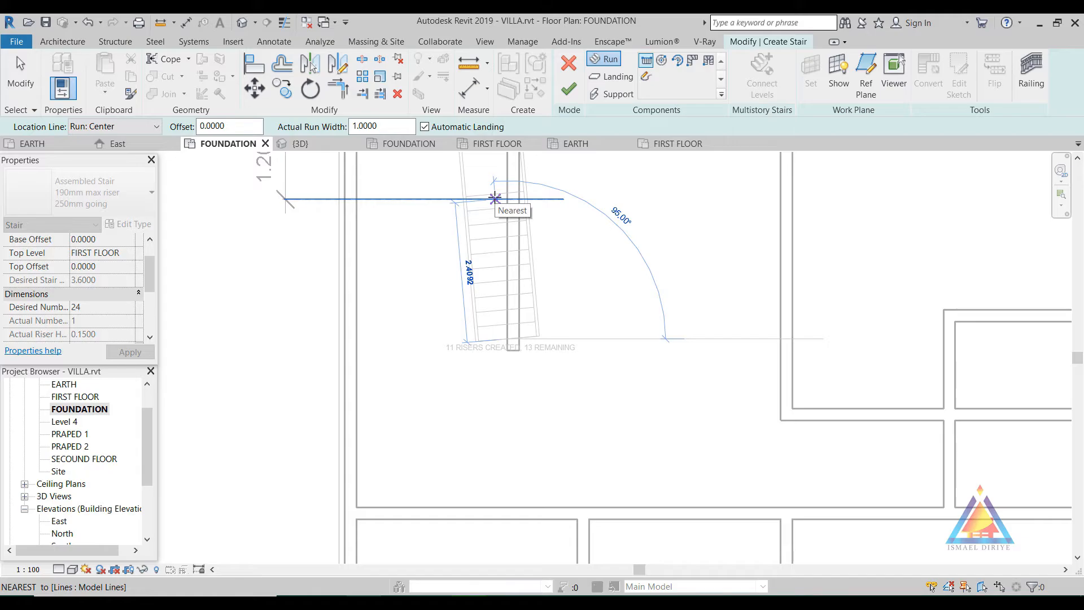
left_click(128, 125)
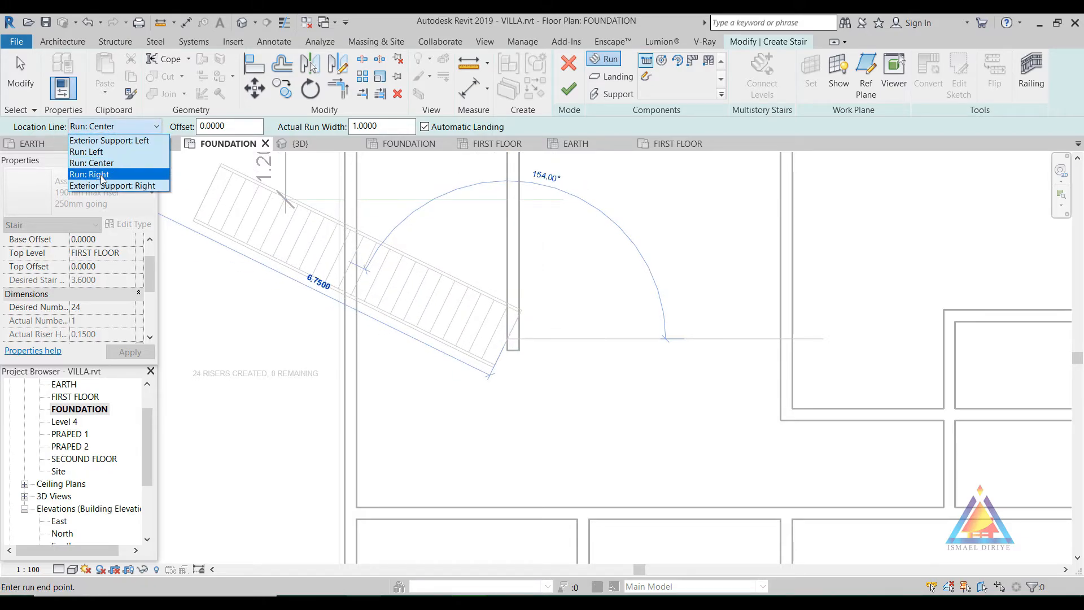
left_click(101, 175)
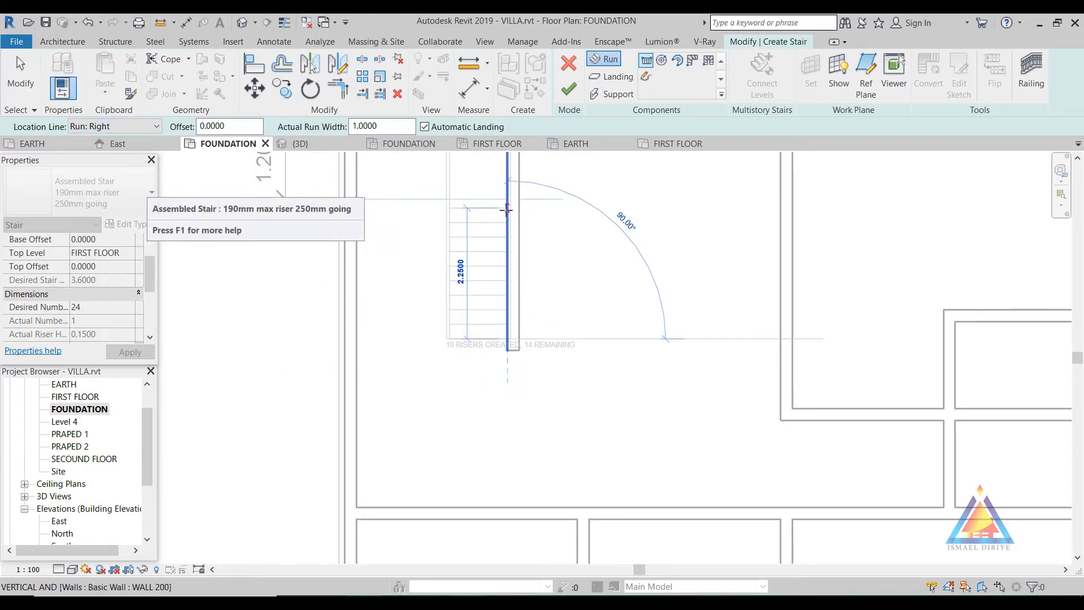
scroll(502, 210, "up", 2)
middle_click_drag(502, 210, 560, 245)
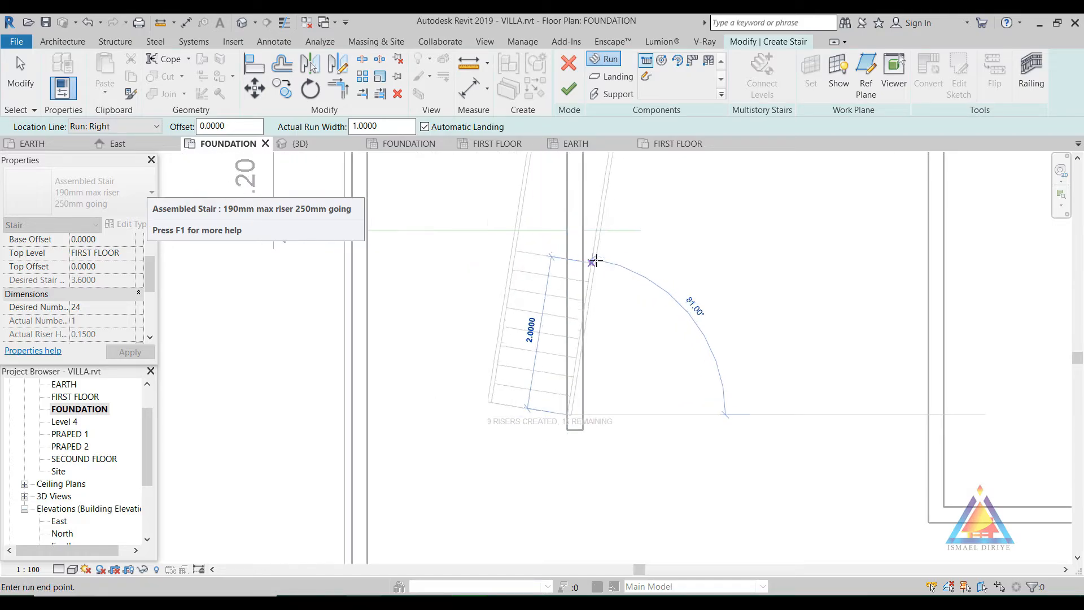
left_click(567, 230)
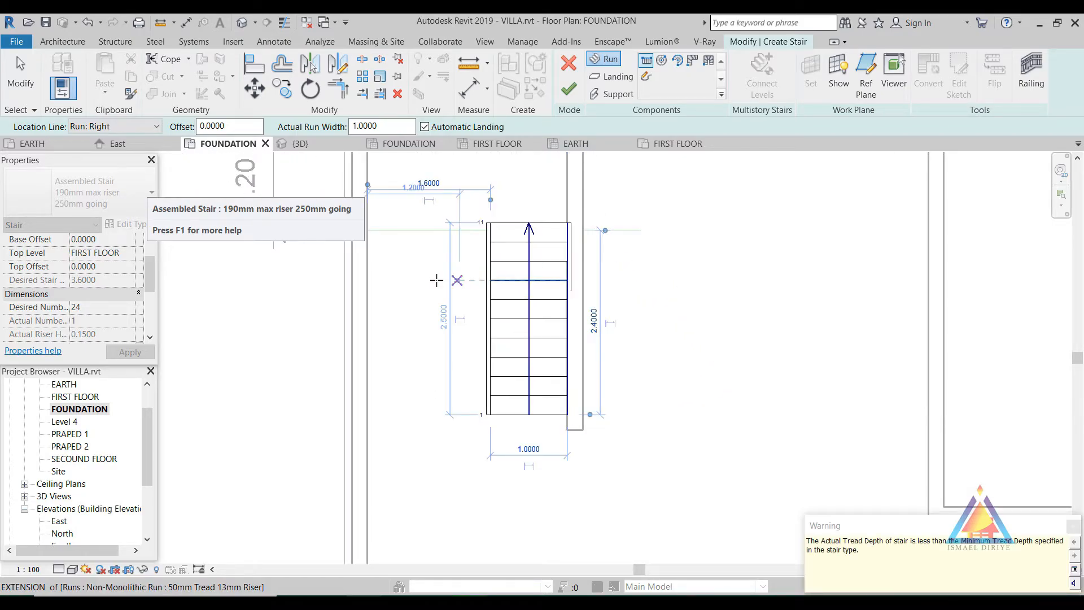
Step: Draw the second stair run from the model line down the left wall's inner face, using all remaining risers
middle_click_drag(395, 265, 465, 294)
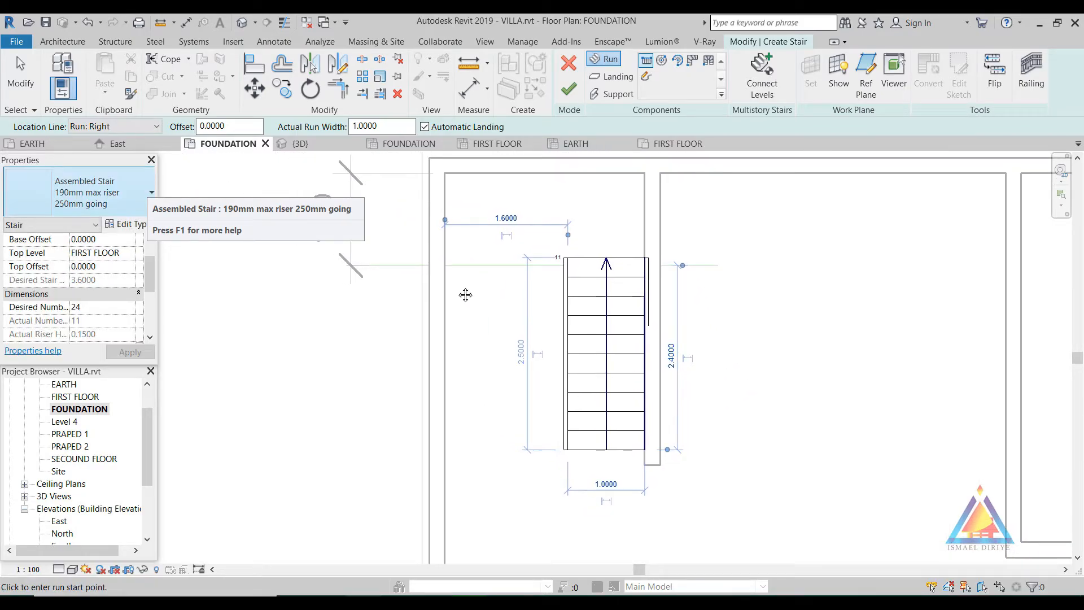
left_click(444, 264)
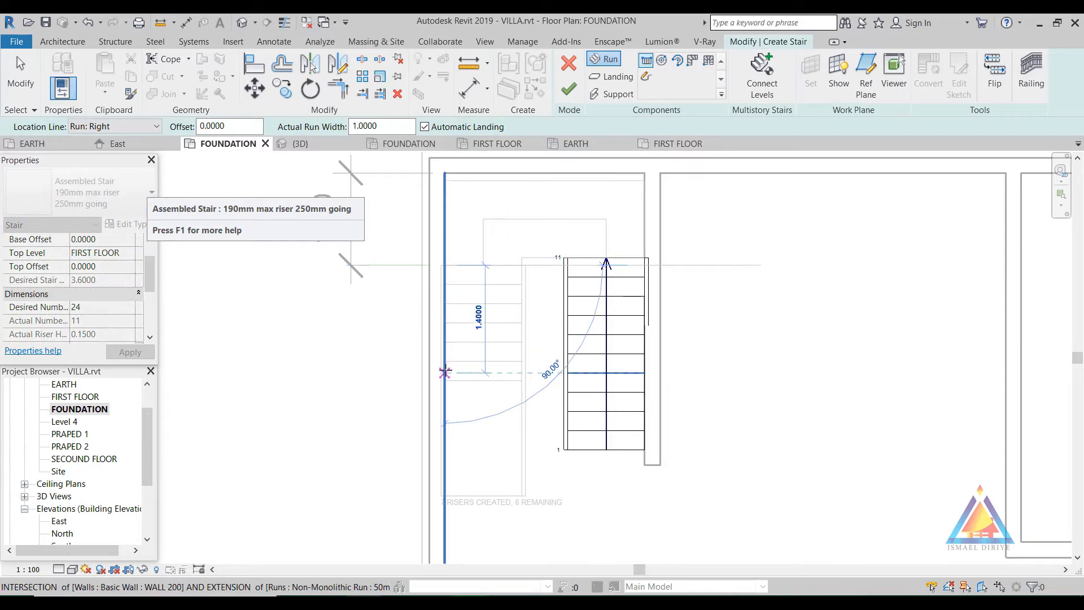
middle_click_drag(454, 305, 457, 193)
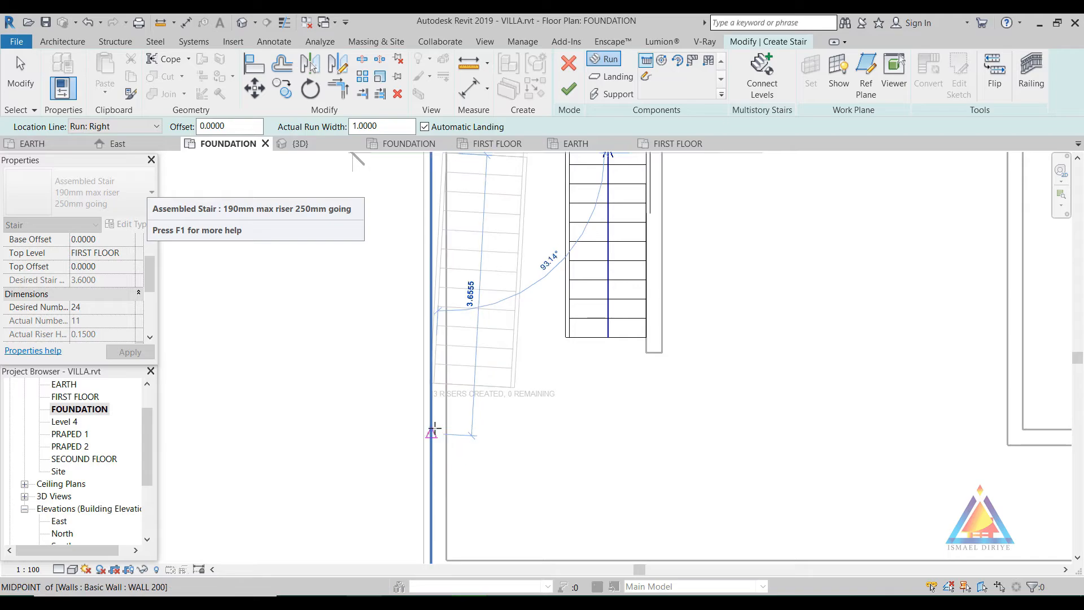
left_click(449, 436)
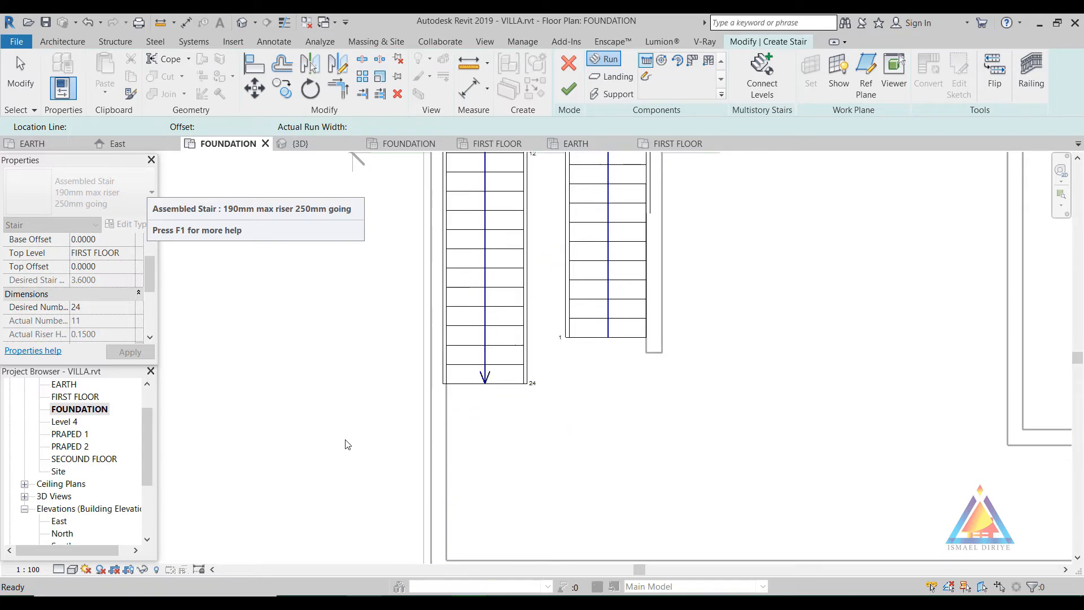
key("Escape")
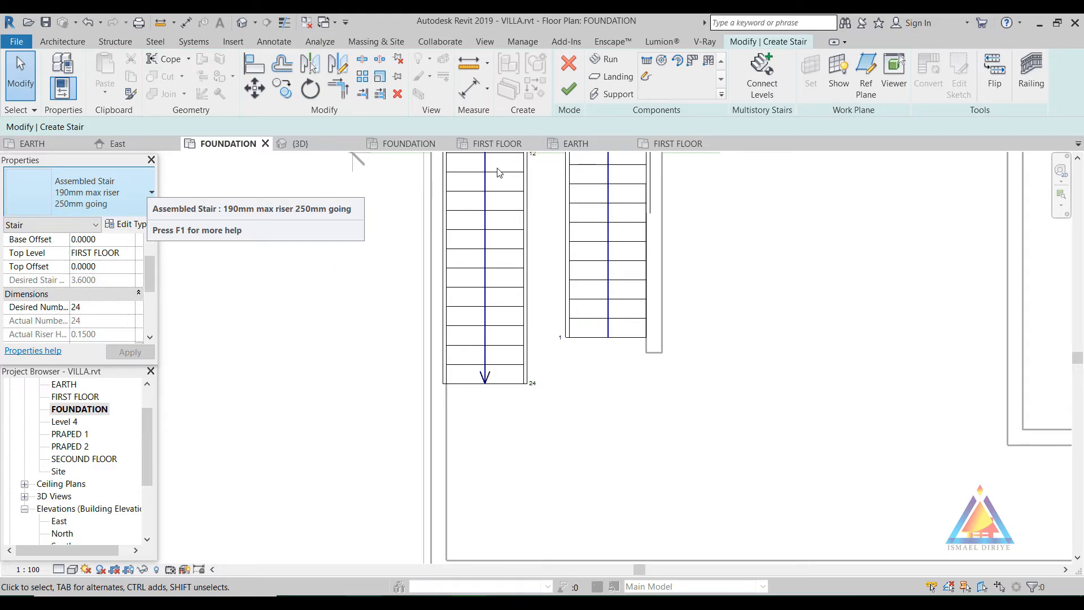
scroll(585, 365, "down", 2)
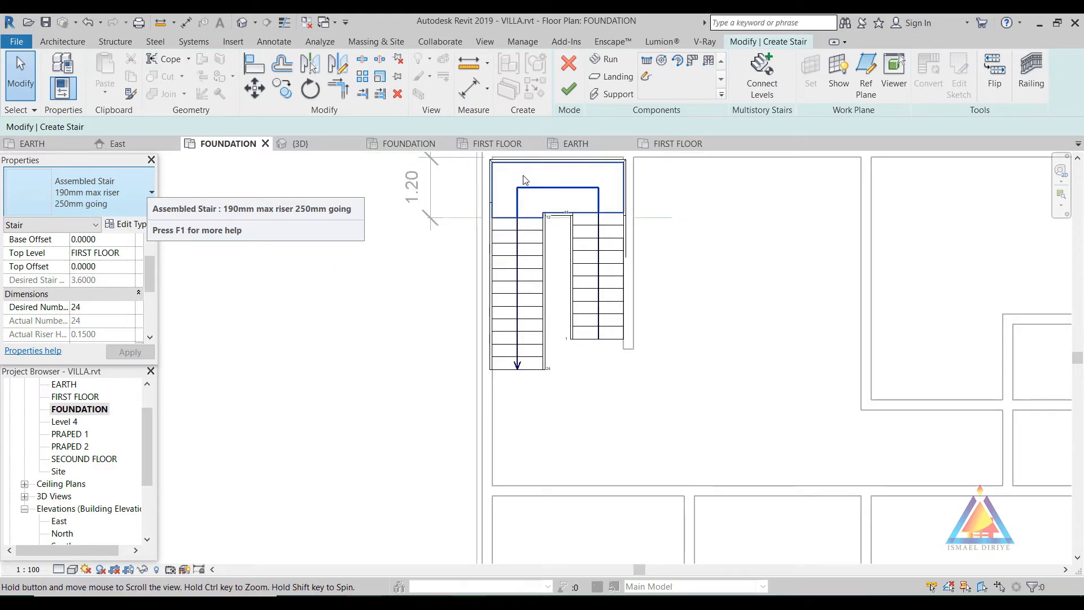
scroll(473, 163, "up", 5)
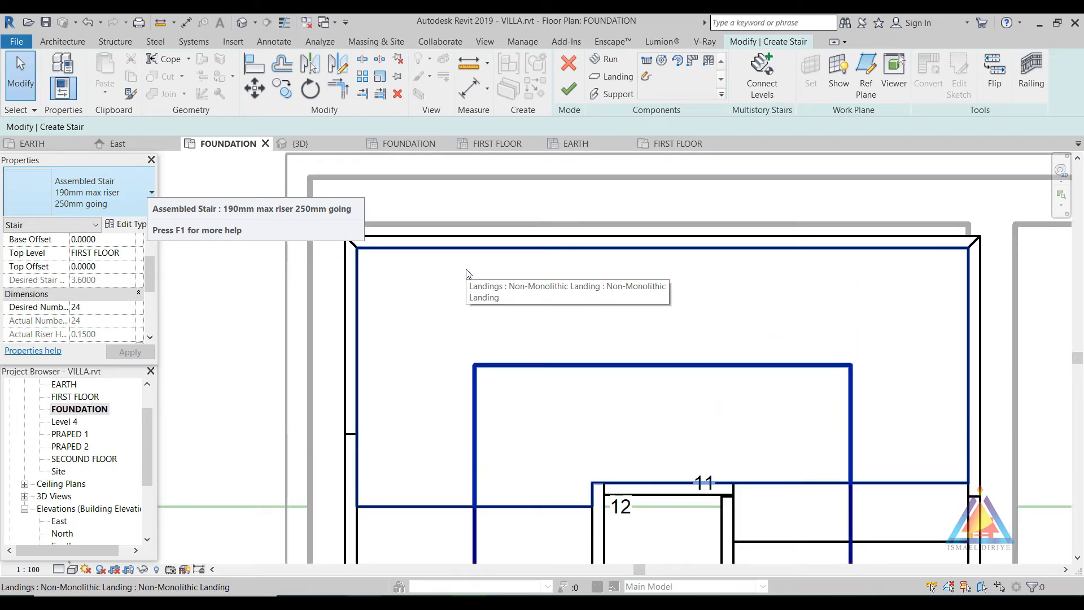
Step: Inspect the stair's landing and its outer stringer in plan, and bring up the unfinished stair in the default 3D view
scroll(468, 274, "down", 1)
middle_click_drag(467, 273, 501, 355)
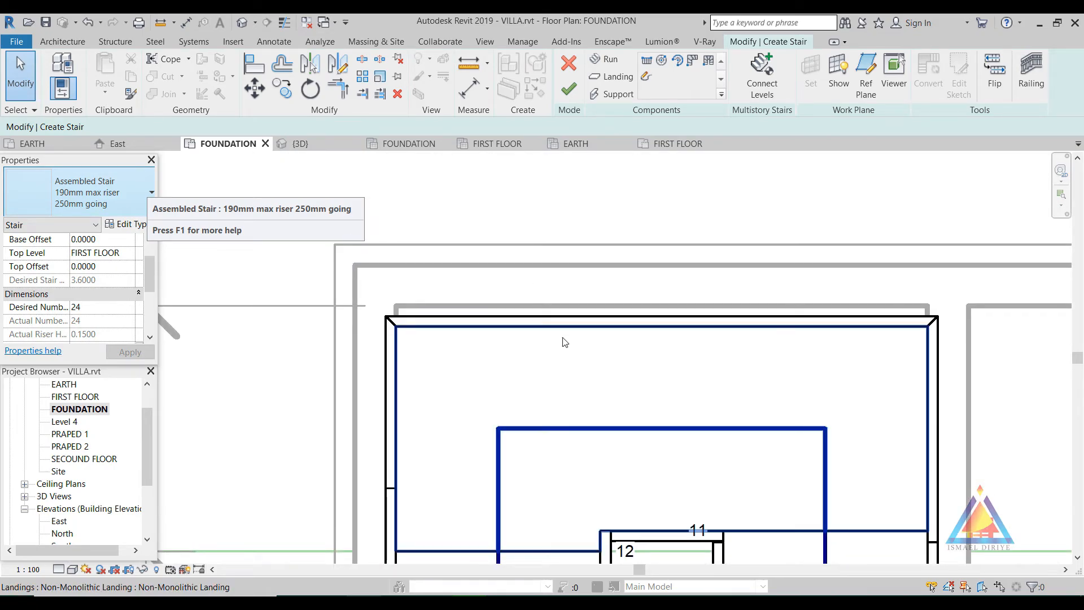
scroll(428, 359, "down", 1)
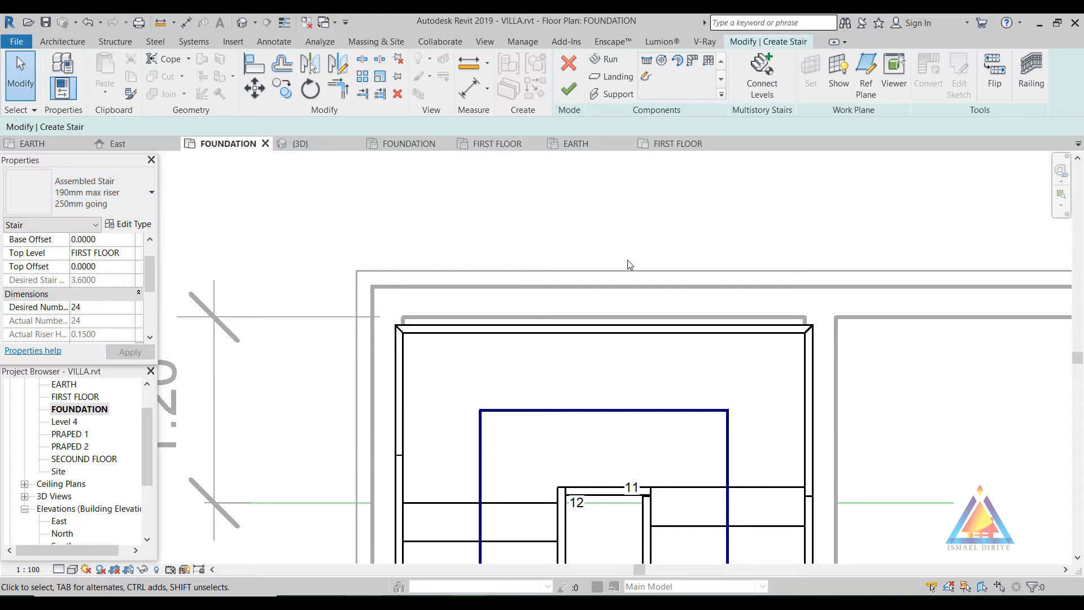
left_click(653, 331)
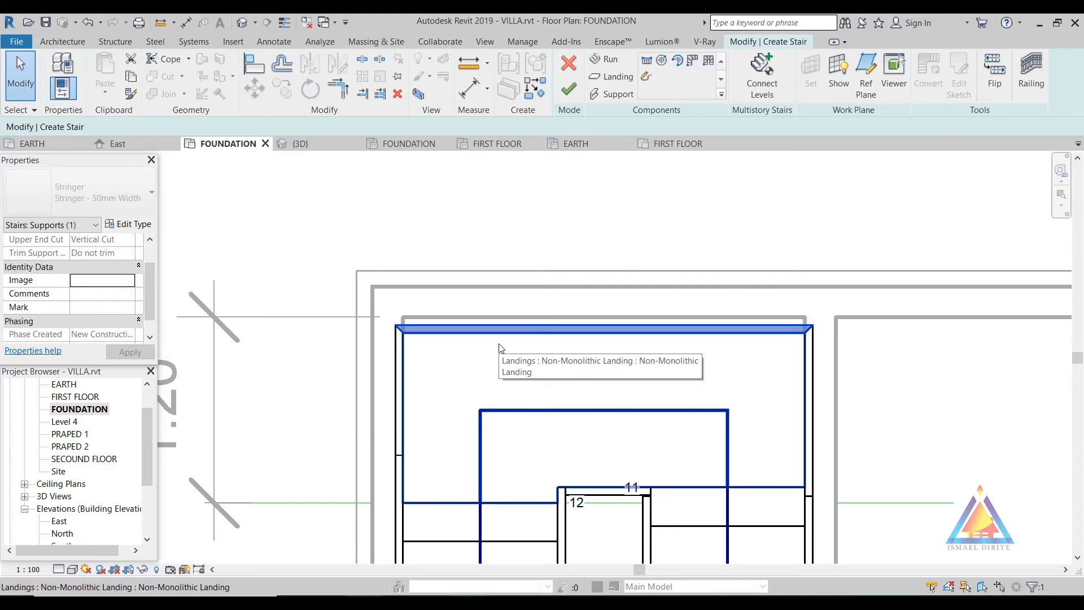
left_click(242, 25)
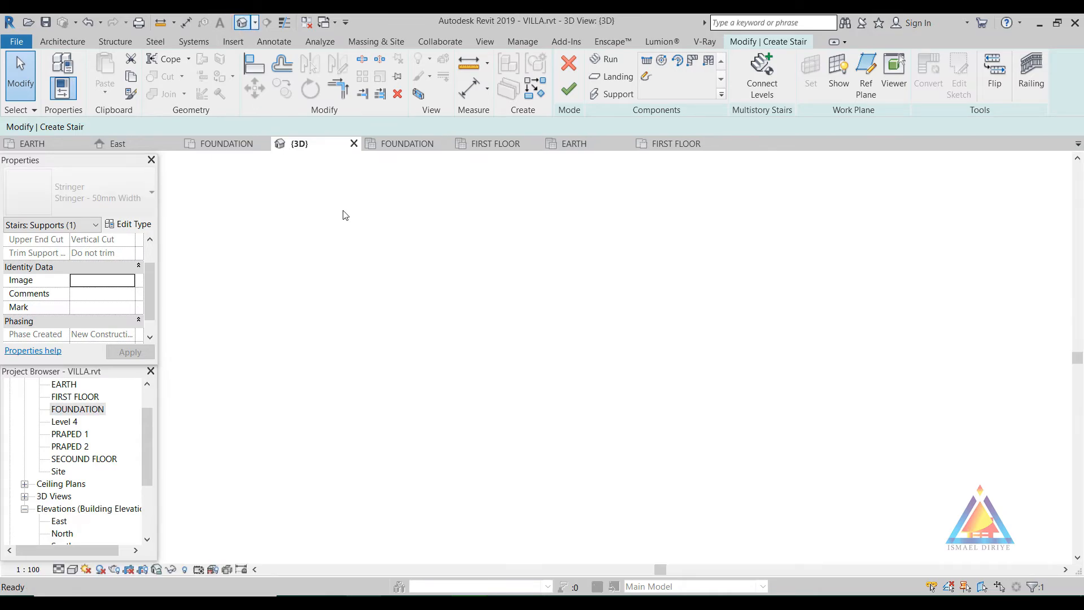
middle_click_drag(538, 269, 594, 383)
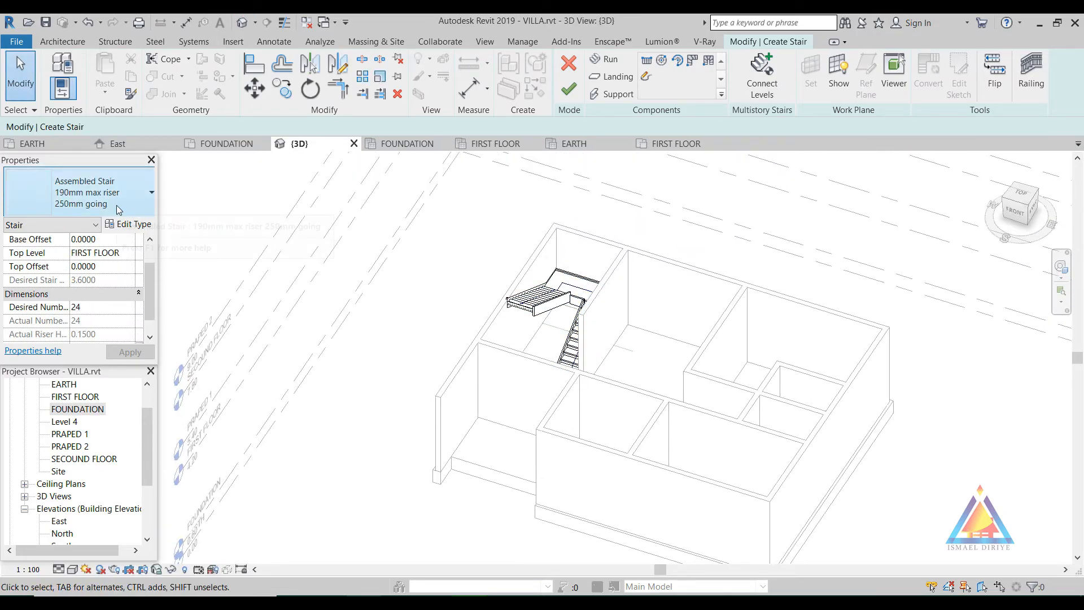
Step: Change the stair's type to Precast Stair, accept the join warnings, and finish the stair
left_click(90, 192)
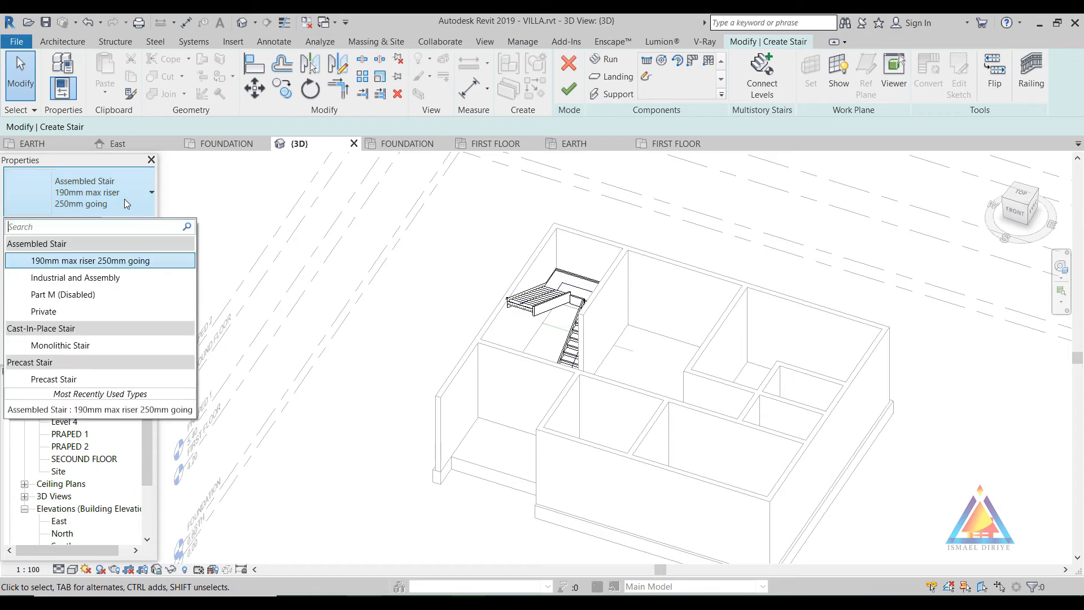
left_click(59, 379)
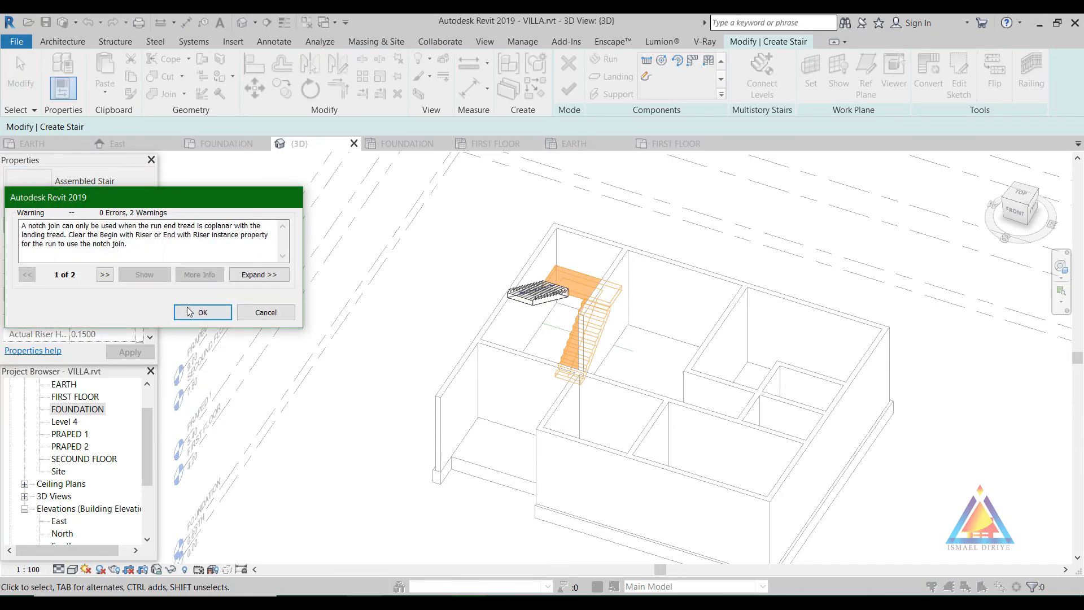
left_click(202, 312)
scroll(523, 271, "up", 5)
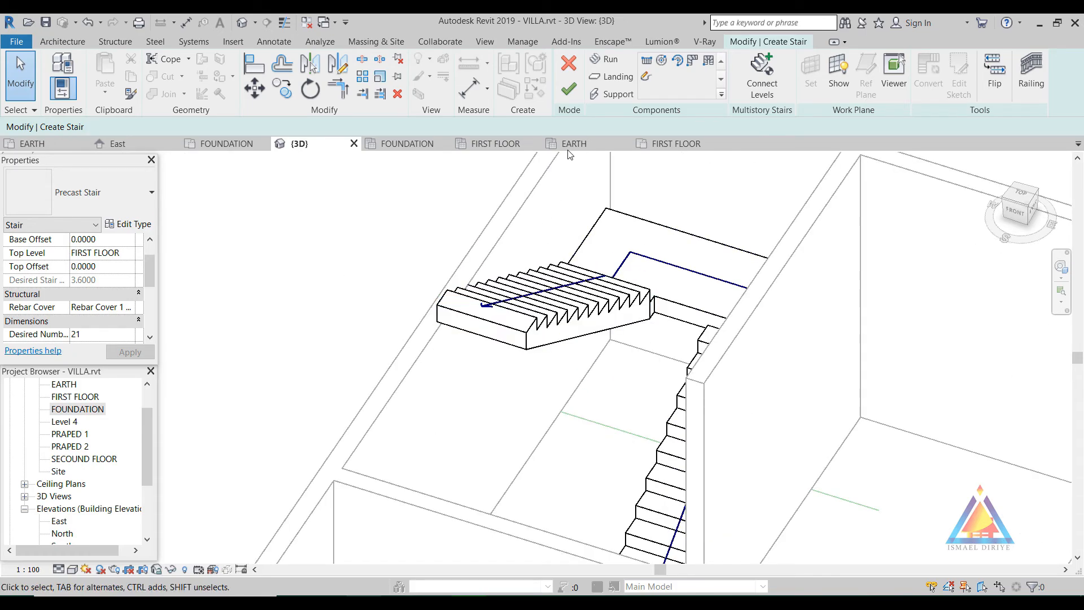
left_click(568, 89)
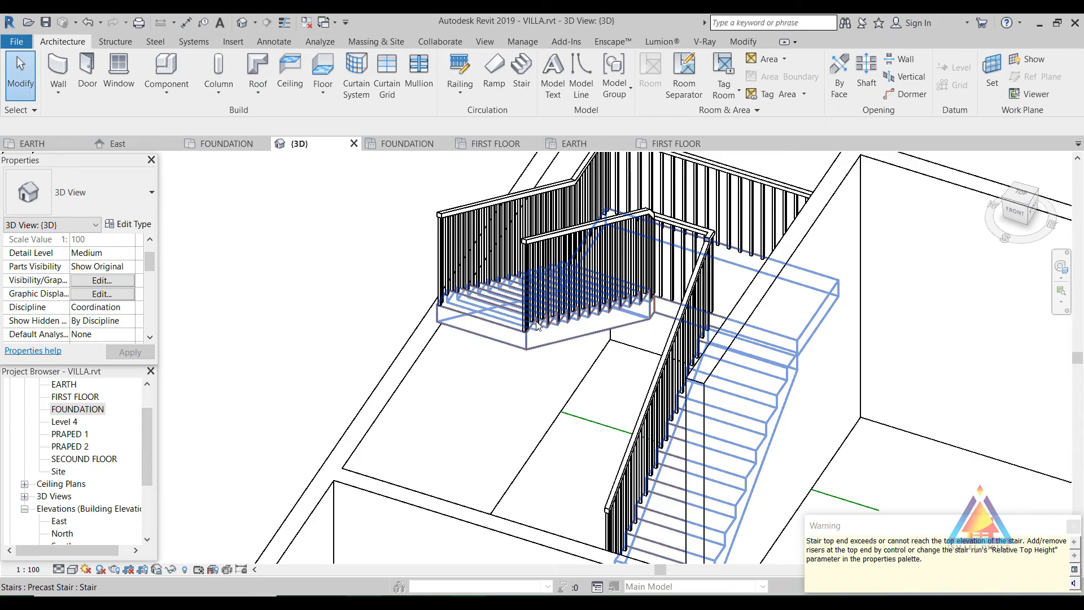
Step: Delete the stair's outer railing along the walls, keeping the inner one
left_click(590, 180)
key("Delete")
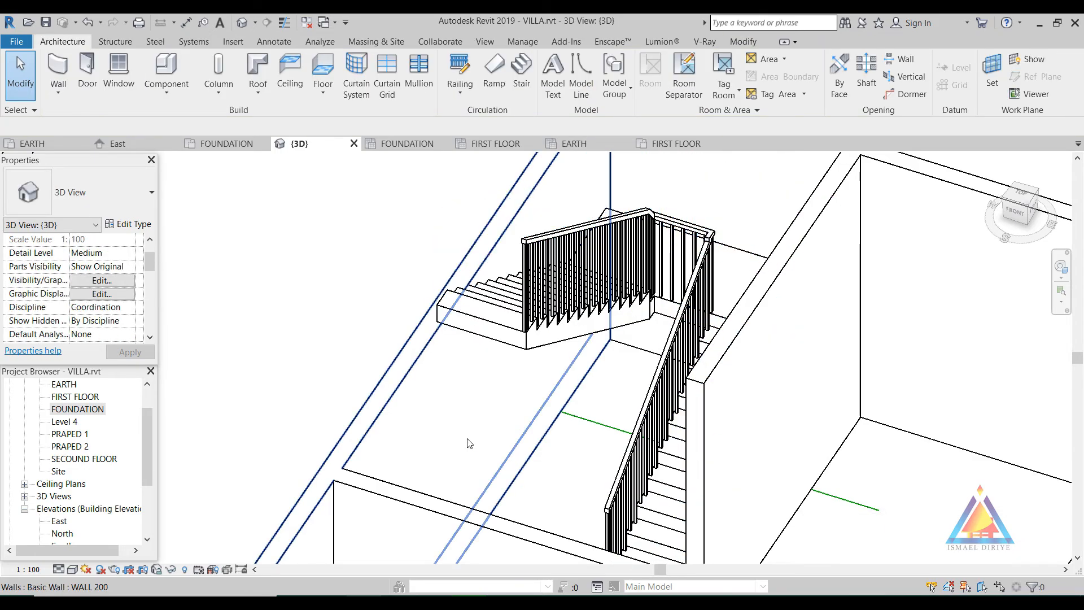
scroll(511, 376, "down", 3)
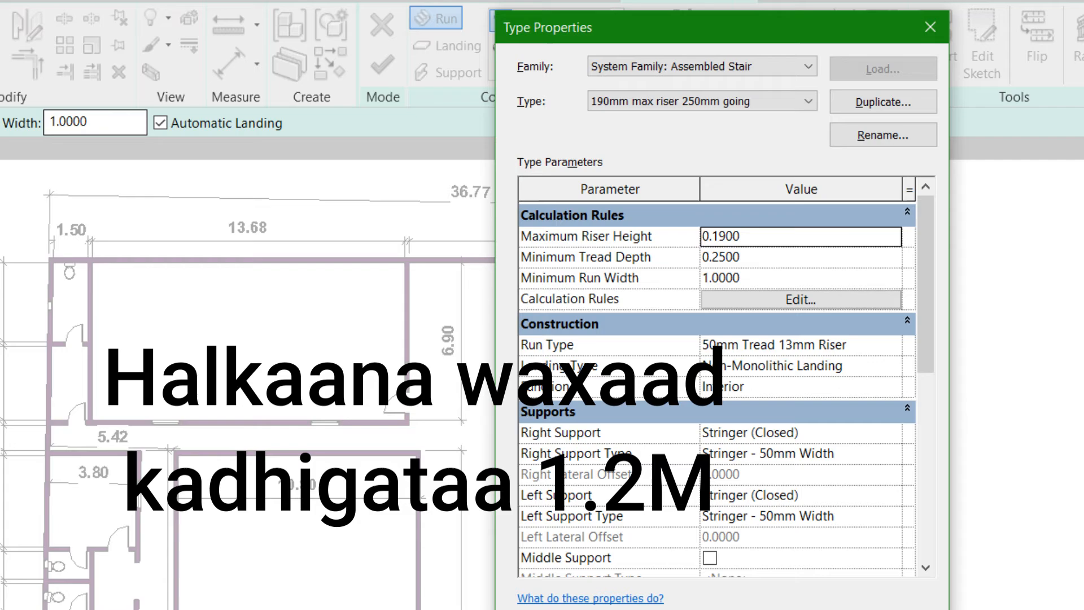